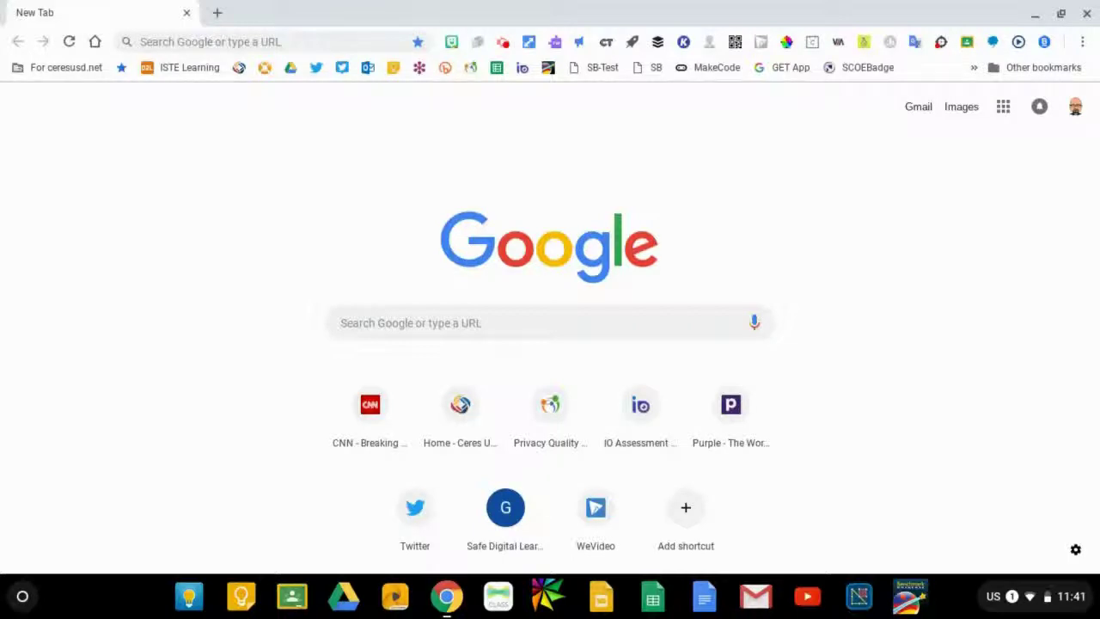
Search Settings for 'accessibility', enable 'Always show accessibility options in the system menu', and reopen quick settings
click(1058, 599)
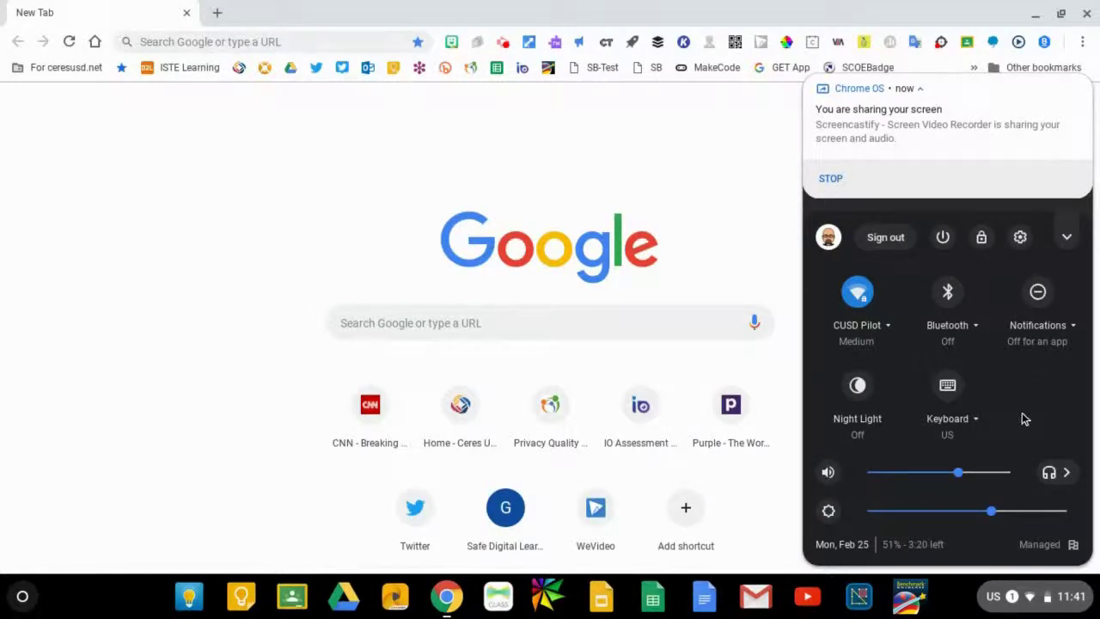
click(1019, 238)
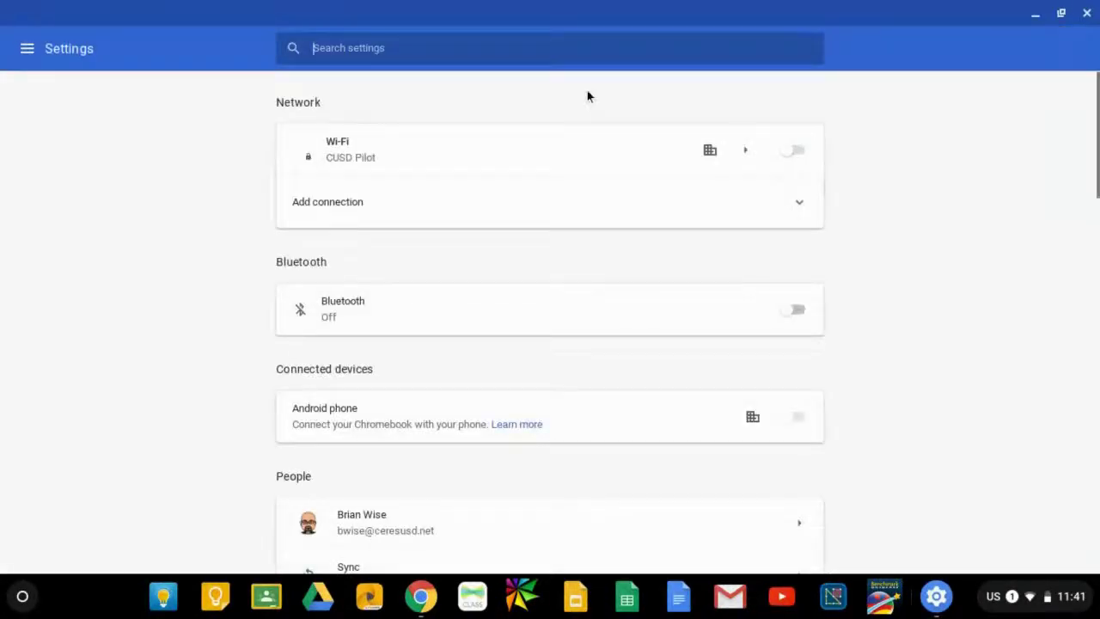
click(365, 47)
text(acccc)
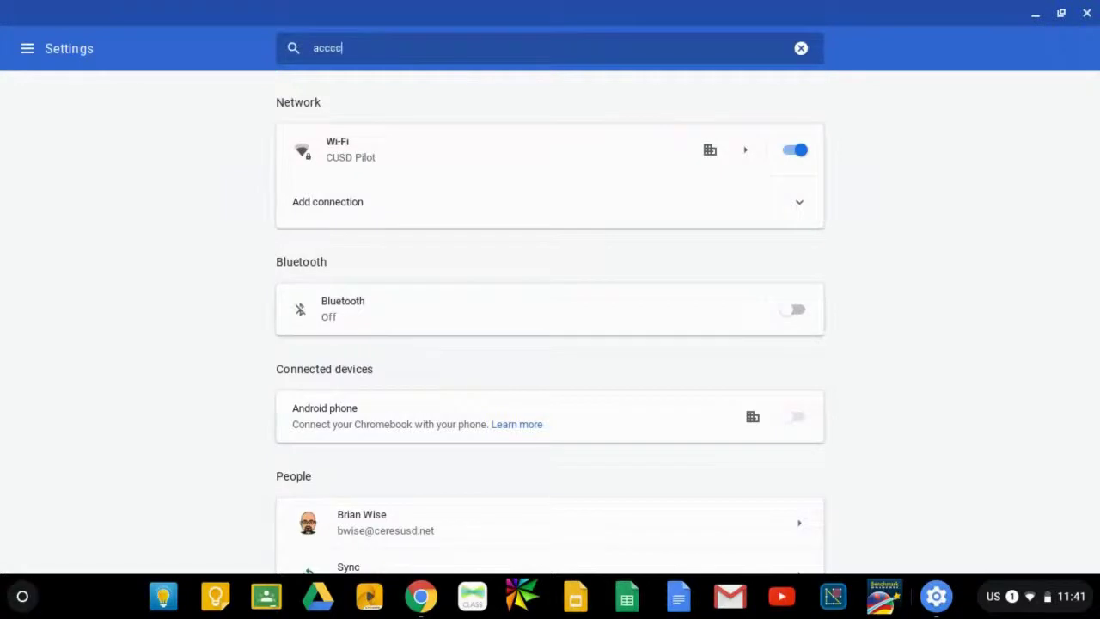
text(sibility)
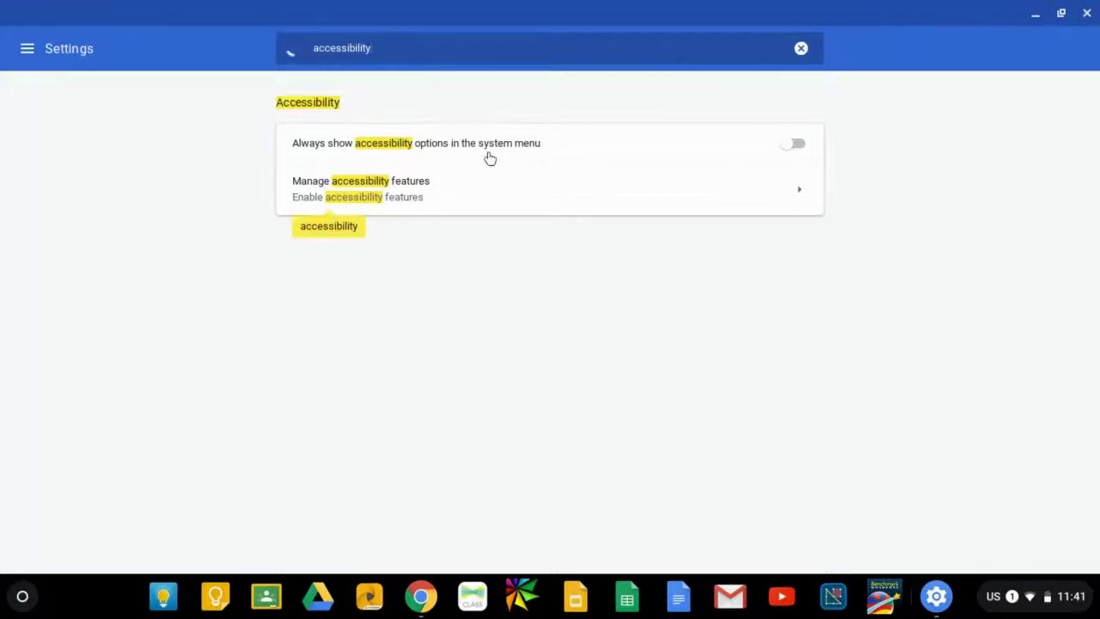
click(793, 146)
click(1056, 598)
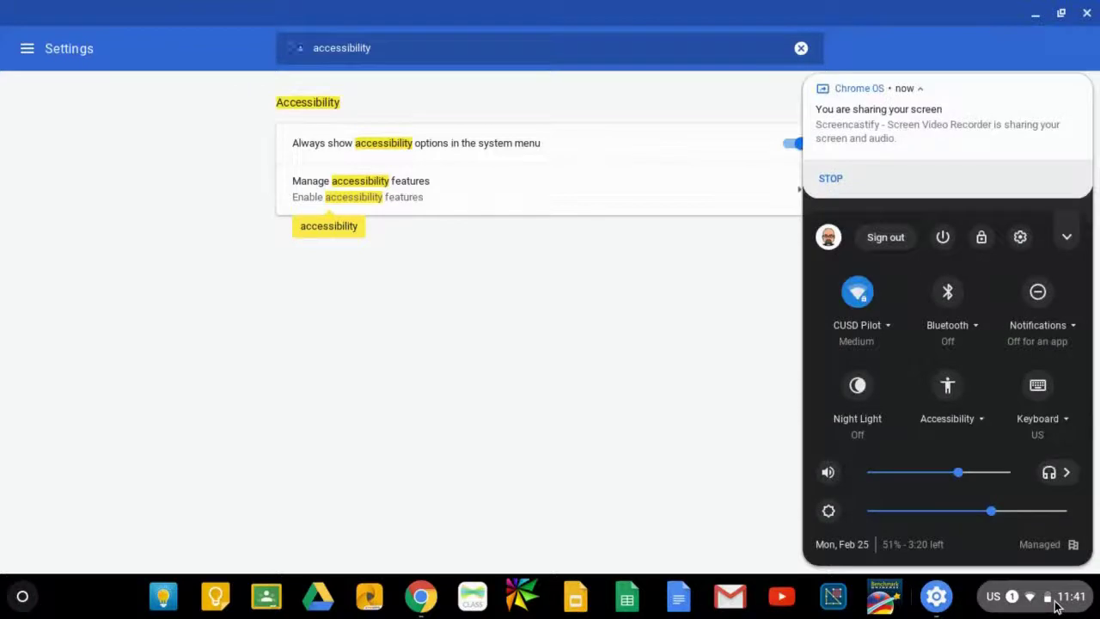
Open the quick settings Accessibility list and switch High contrast mode on, then off again
click(948, 386)
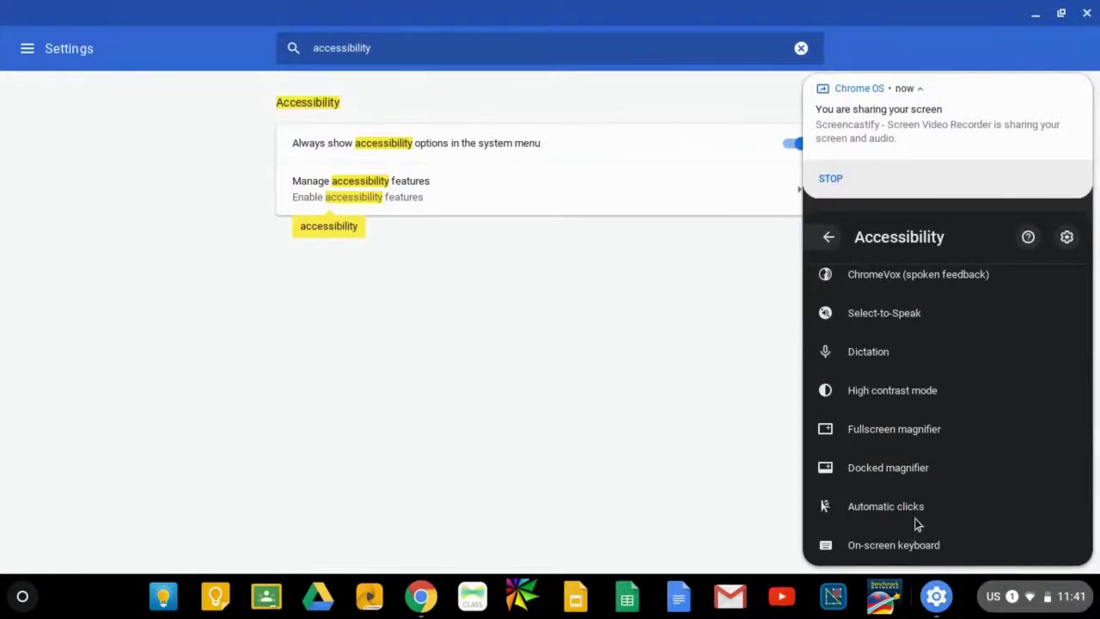
click(903, 390)
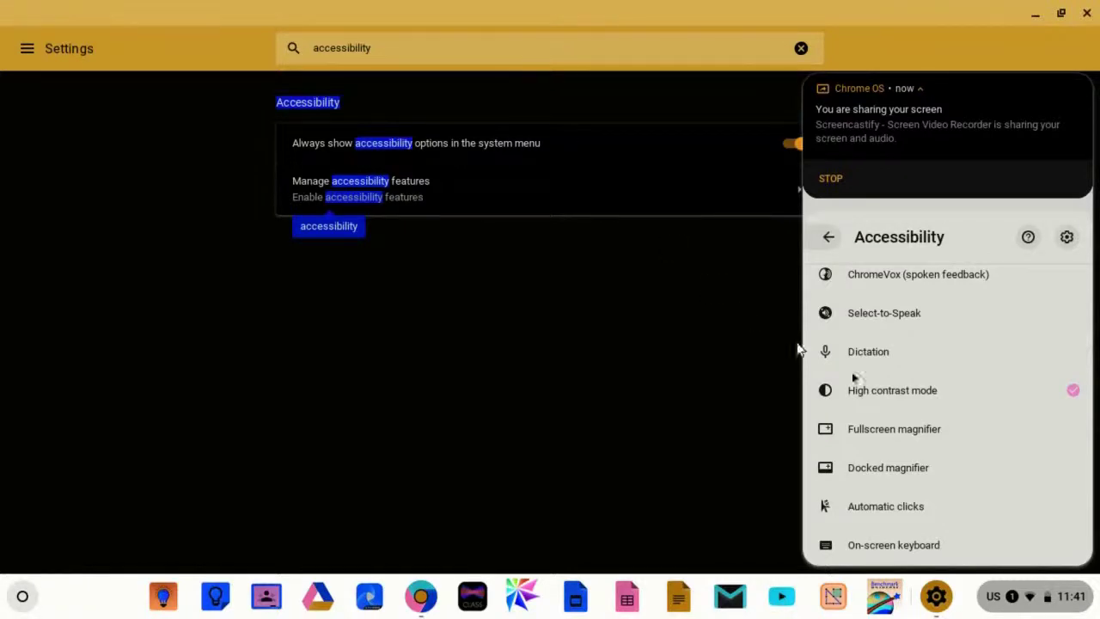
click(909, 392)
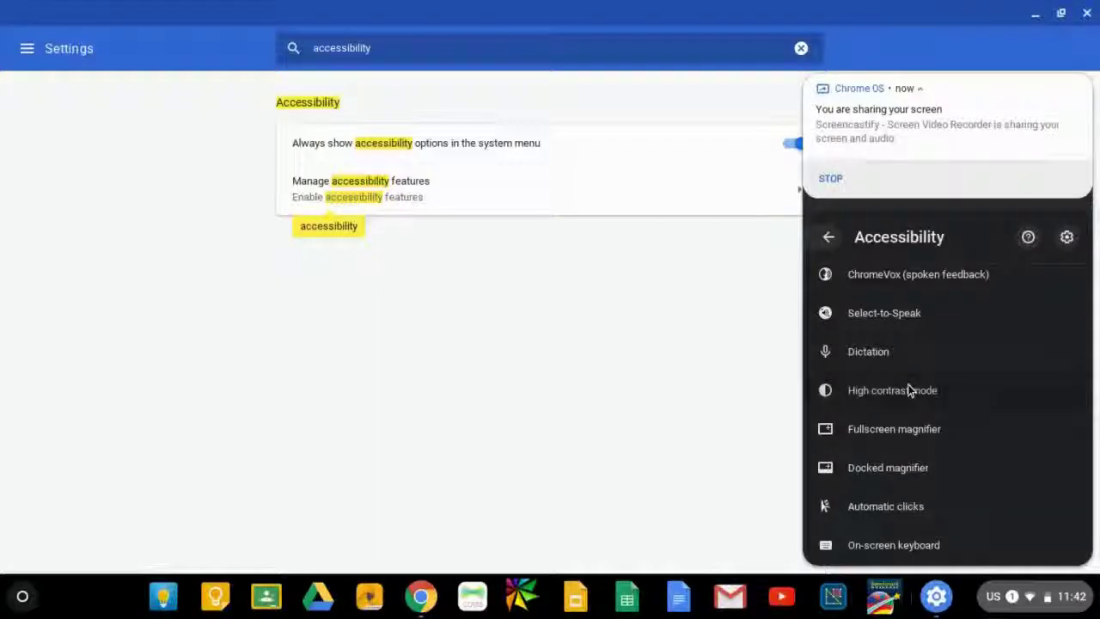
click(904, 430)
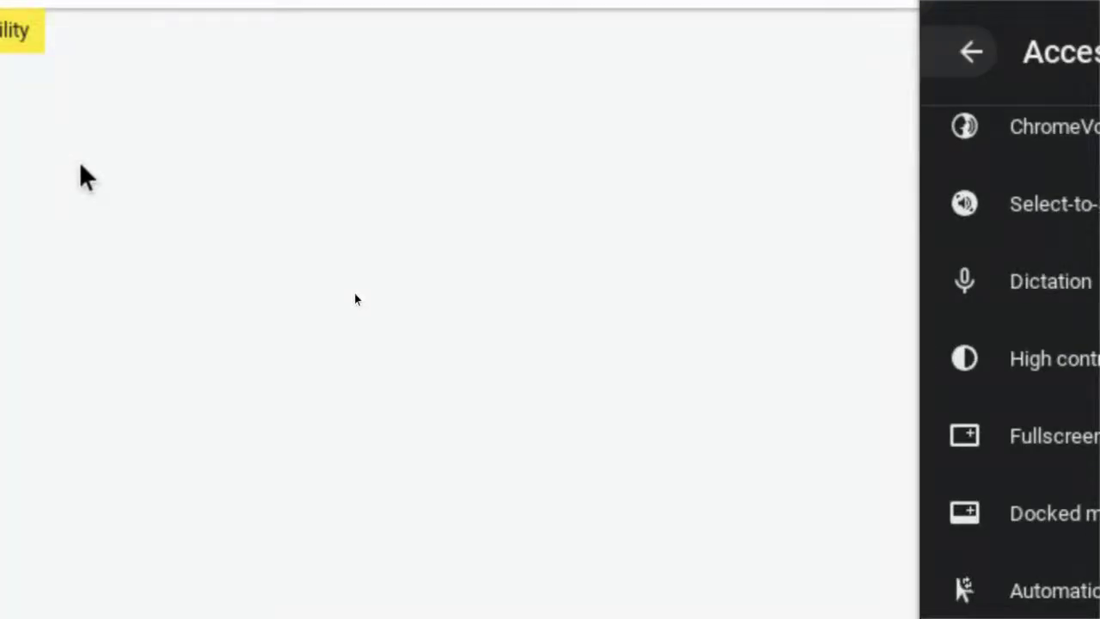
click(80, 165)
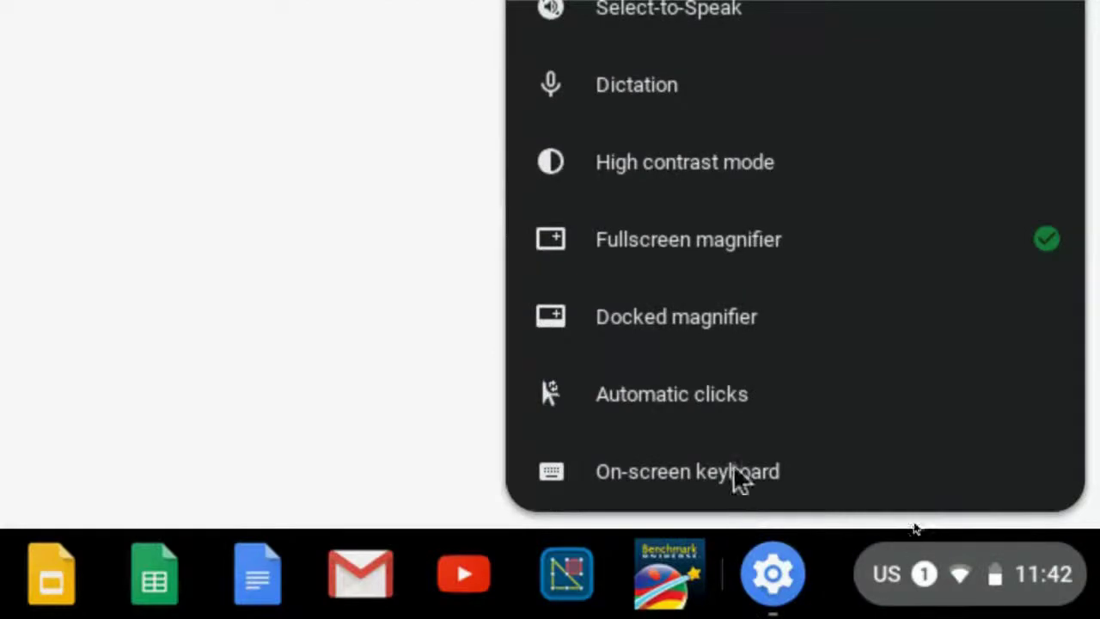
click(704, 230)
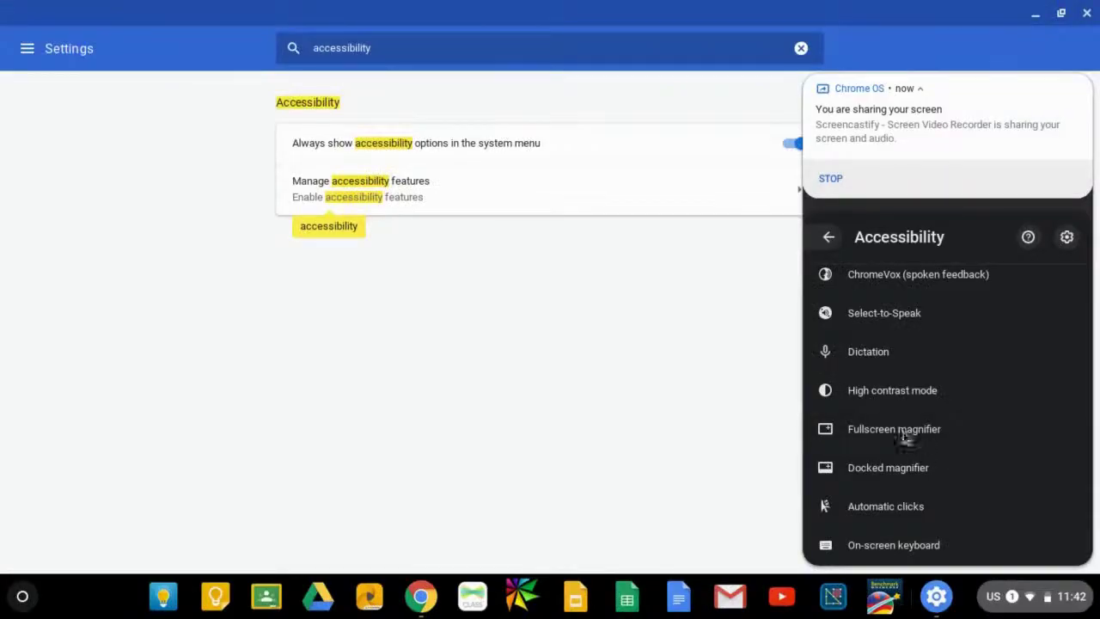
Switch the Docked magnifier, Fullscreen magnifier and High contrast mode each on and back off
click(912, 467)
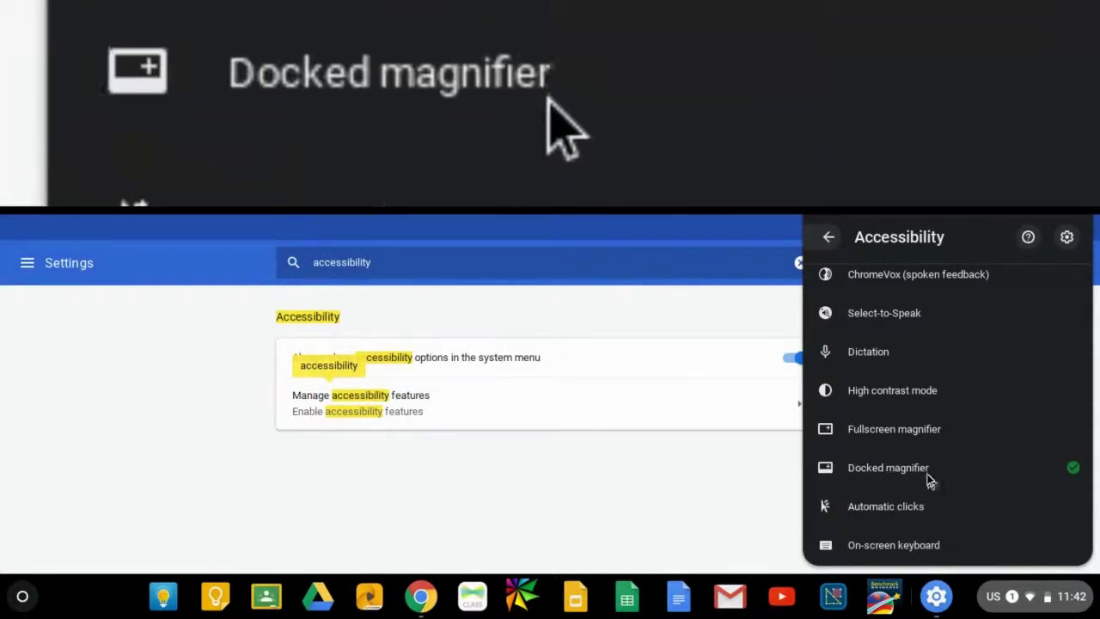
click(922, 469)
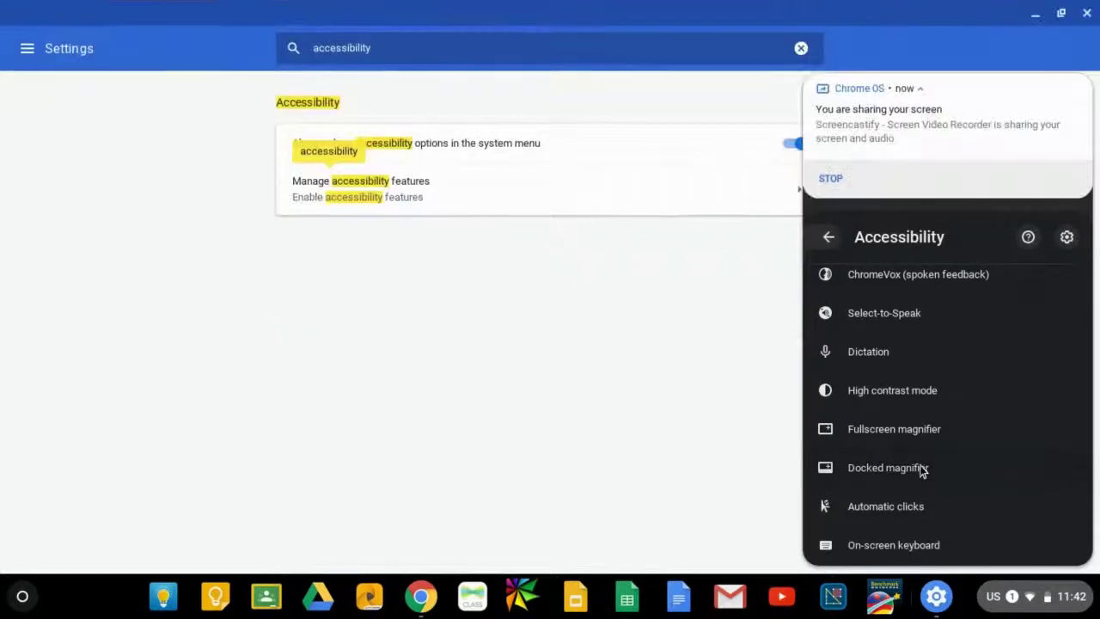
click(922, 469)
click(921, 468)
click(912, 437)
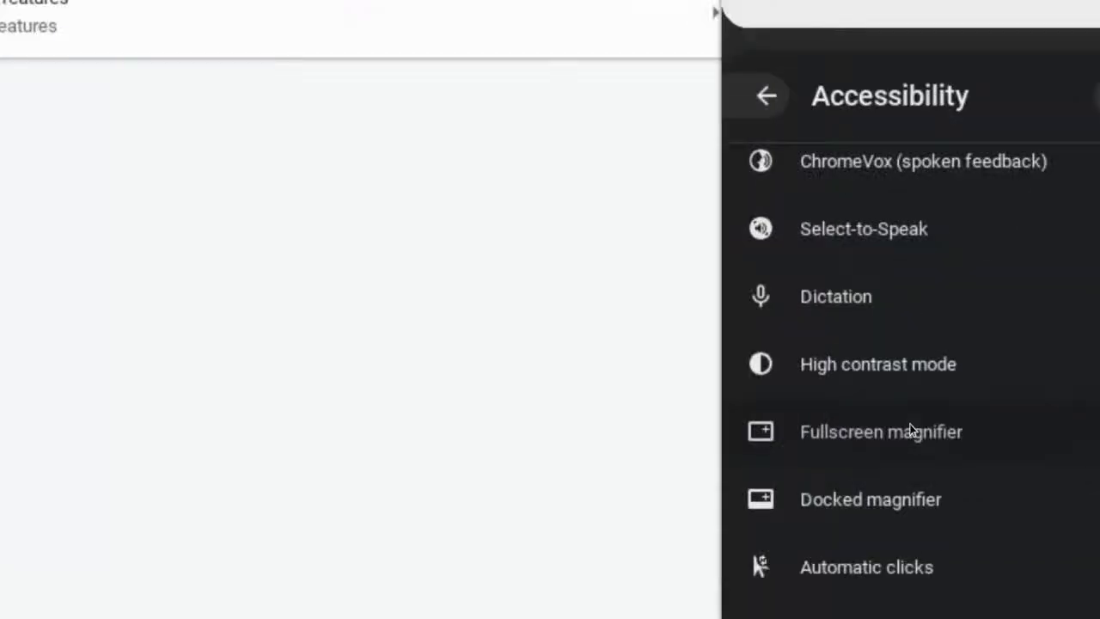
click(911, 435)
click(912, 391)
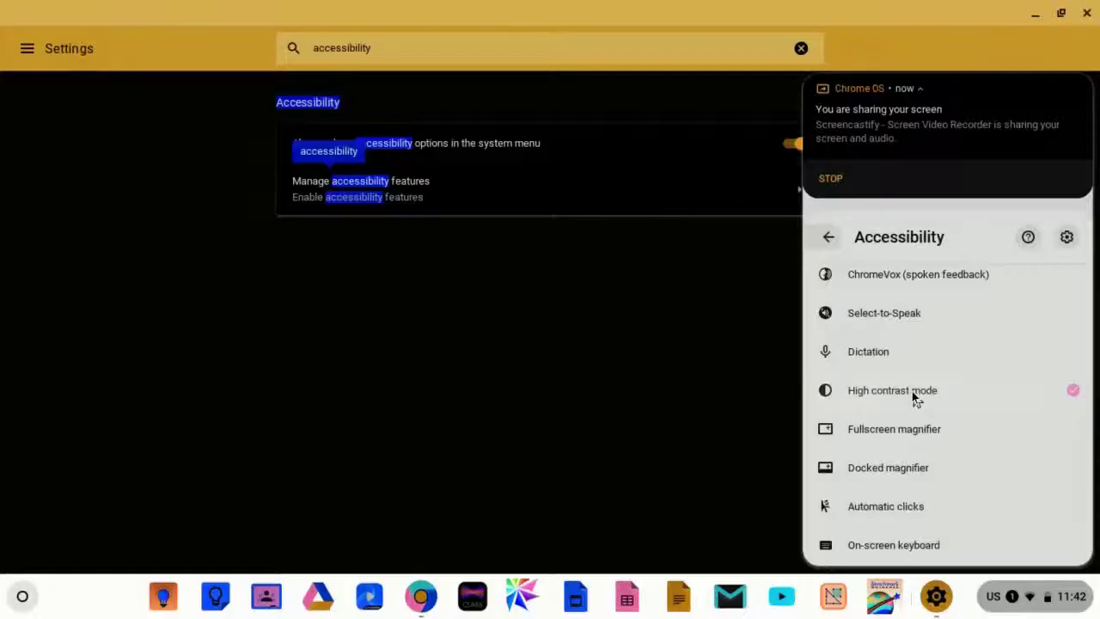
click(912, 391)
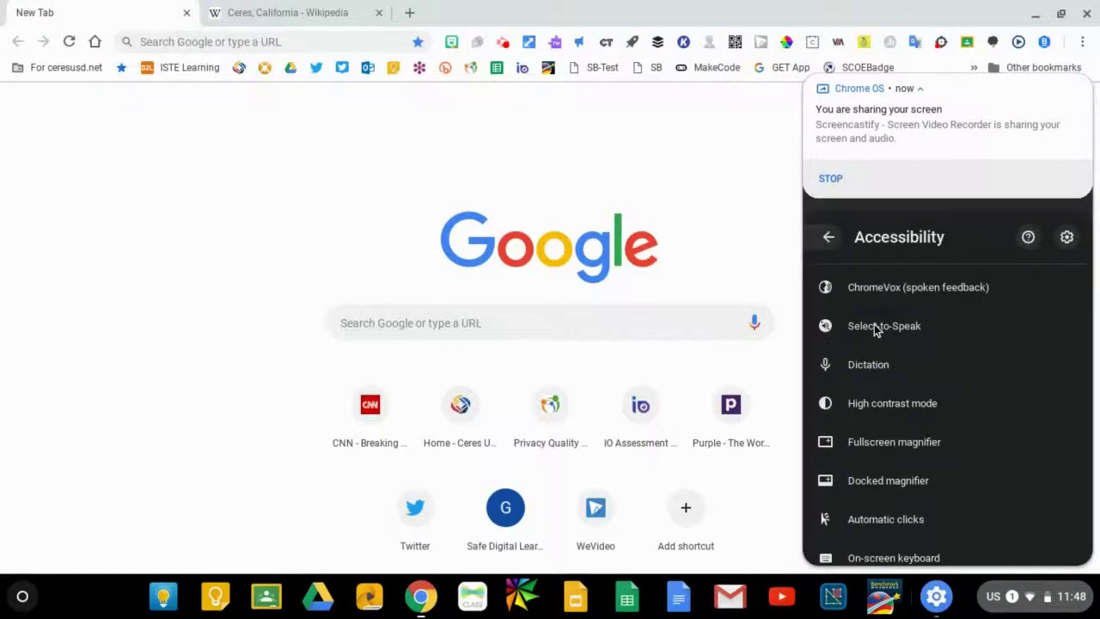
Enable Select-to-Speak and have it read the first paragraph of the Ceres, California Wikipedia article
click(877, 329)
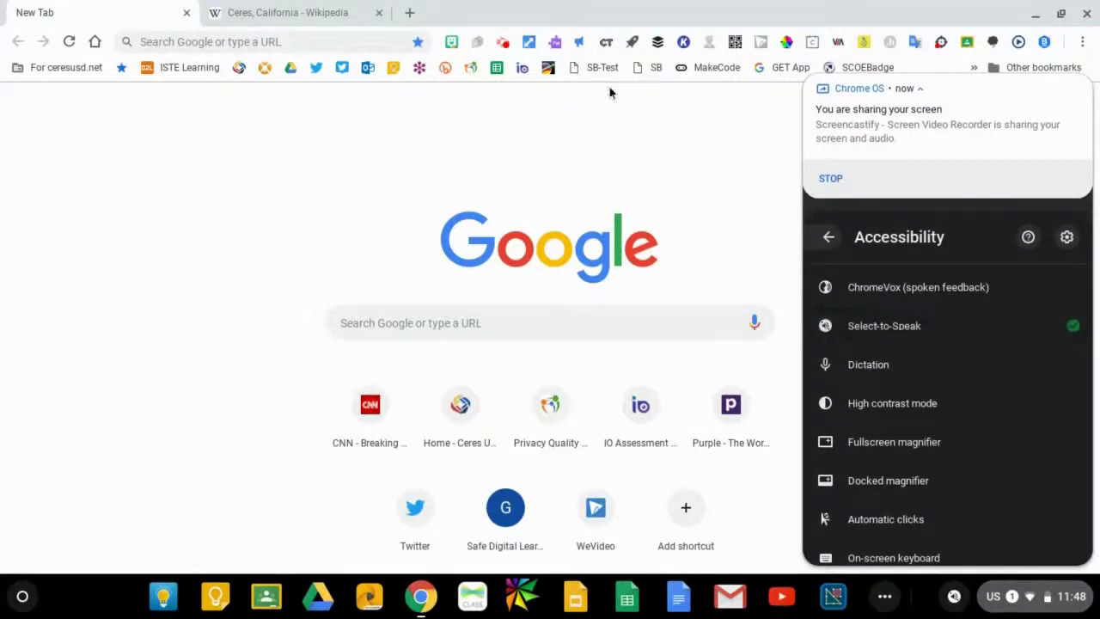
click(318, 14)
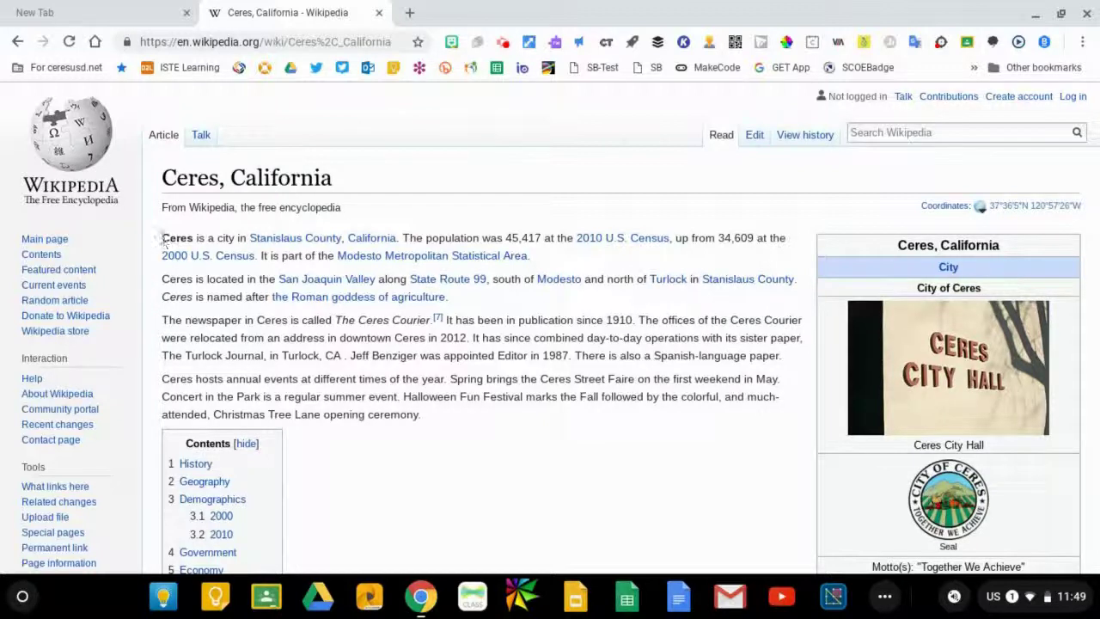
drag(162, 238, 534, 262)
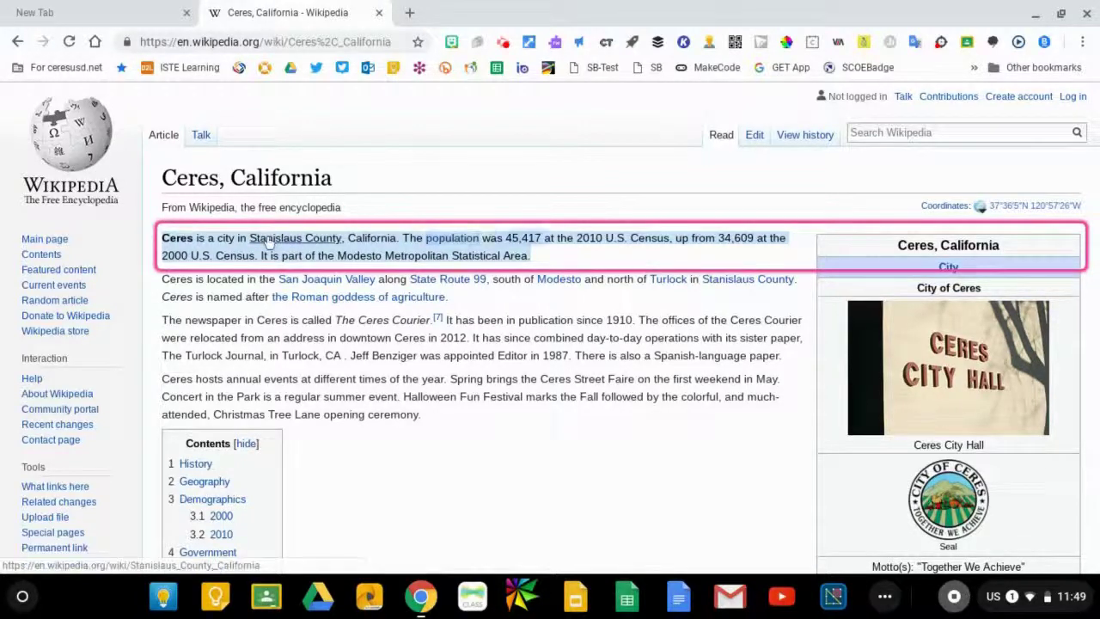
click(483, 318)
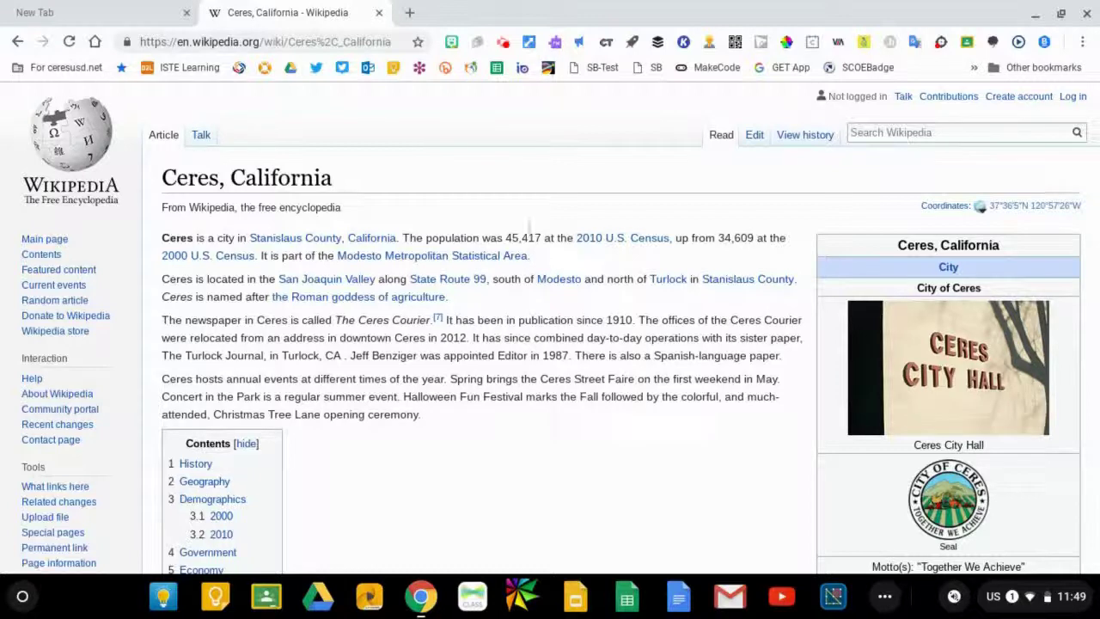
On the new tab page, switch Select-to-Speak off and ChromeVox spoken feedback on
click(124, 15)
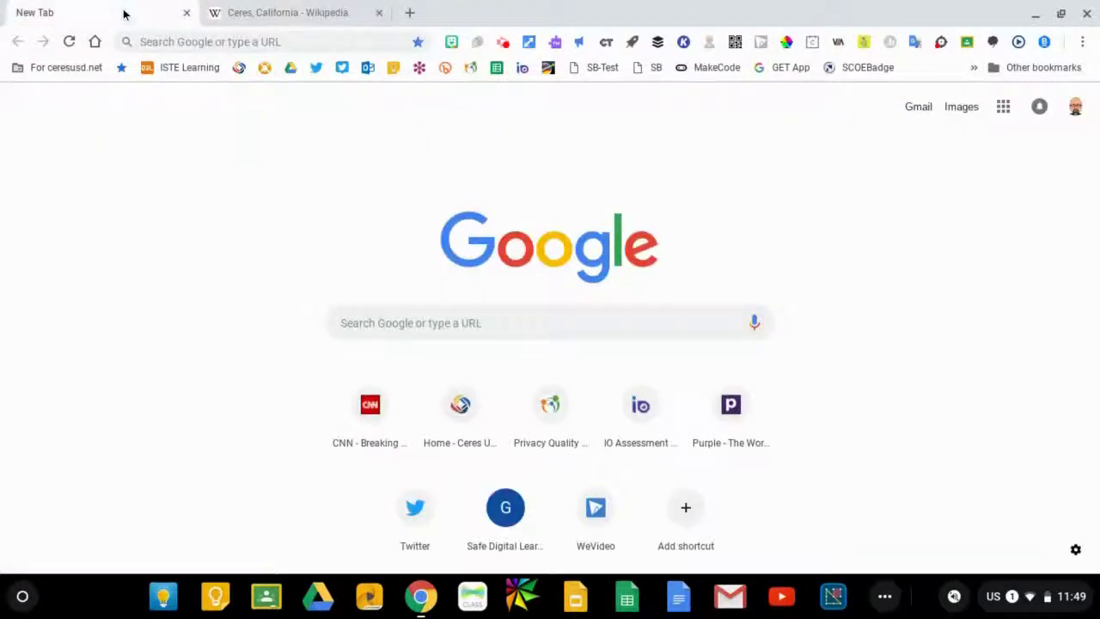
click(1055, 601)
click(953, 394)
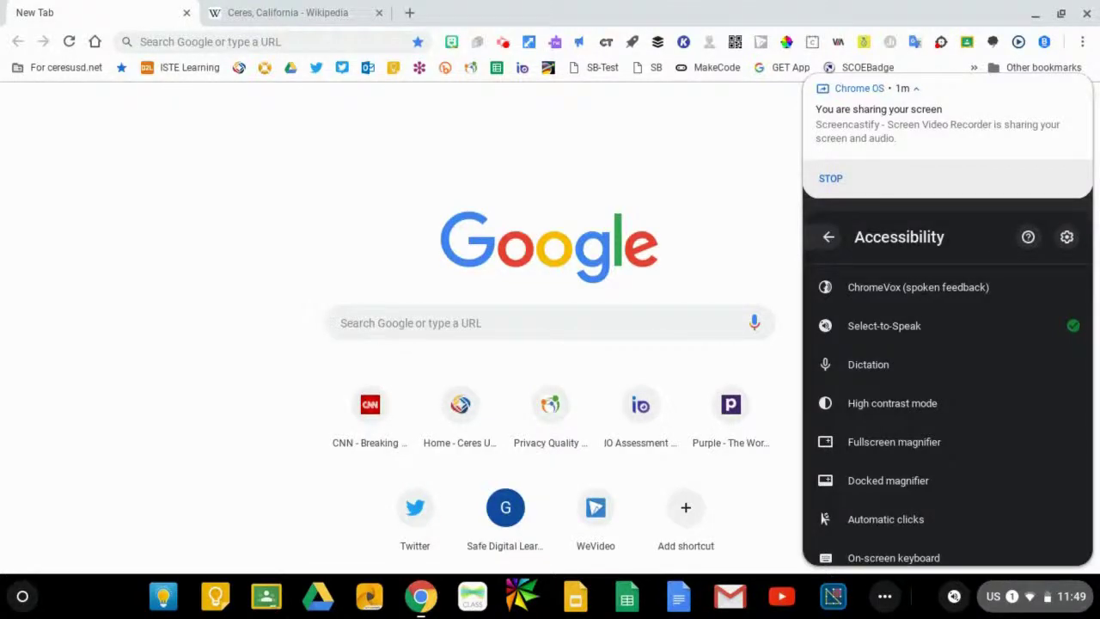
click(909, 332)
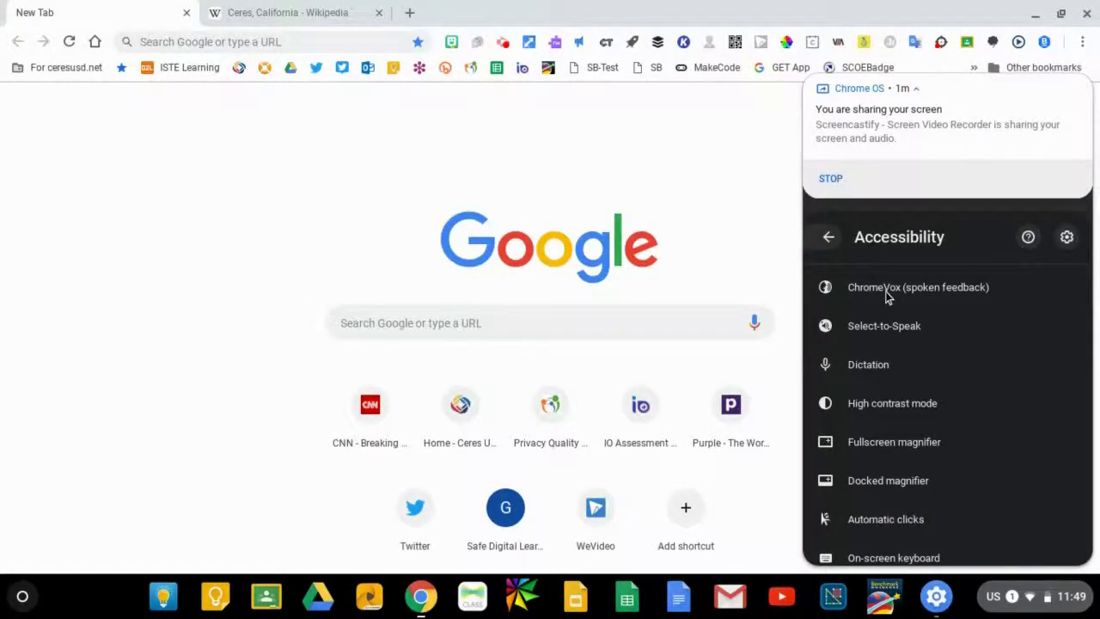
click(886, 294)
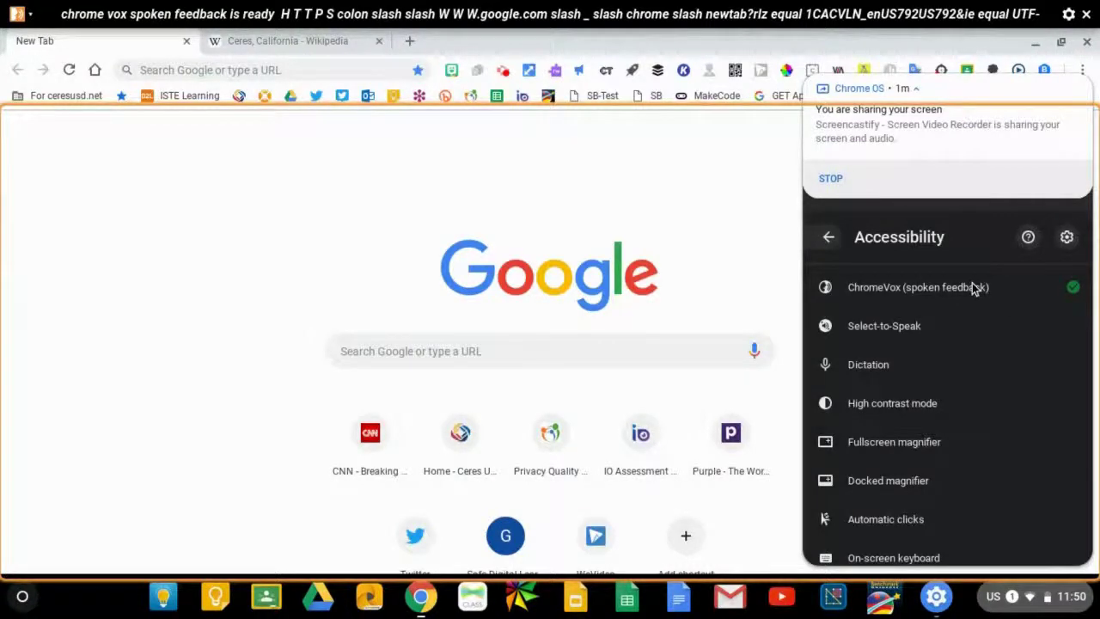
Over the Ceres, California article, switch ChromeVox off, then reopen the Accessibility feature list
click(326, 40)
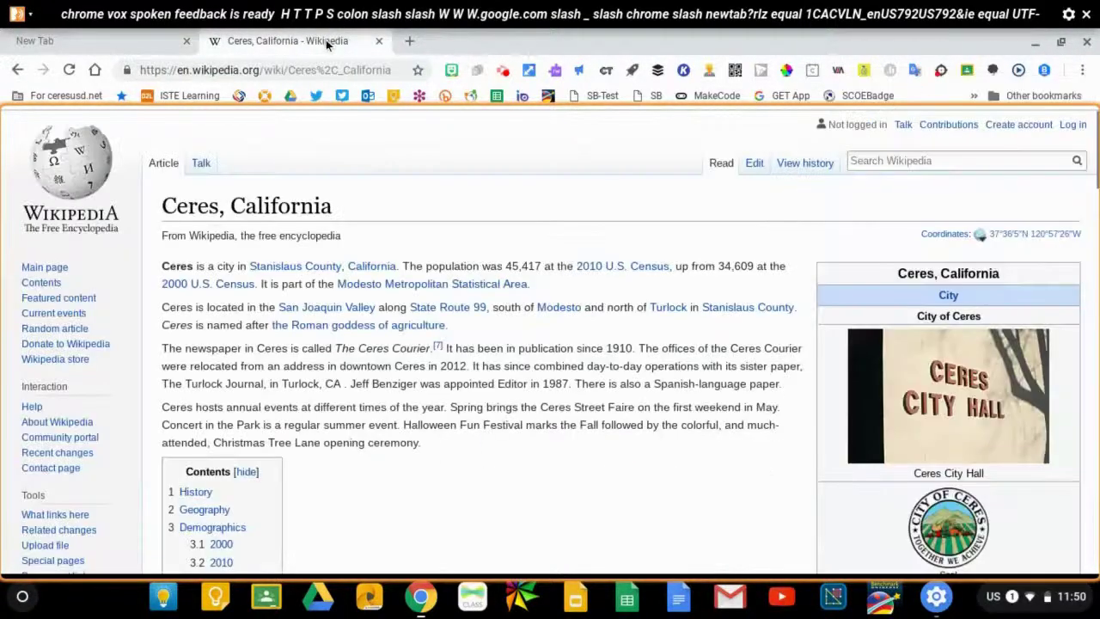
click(1066, 601)
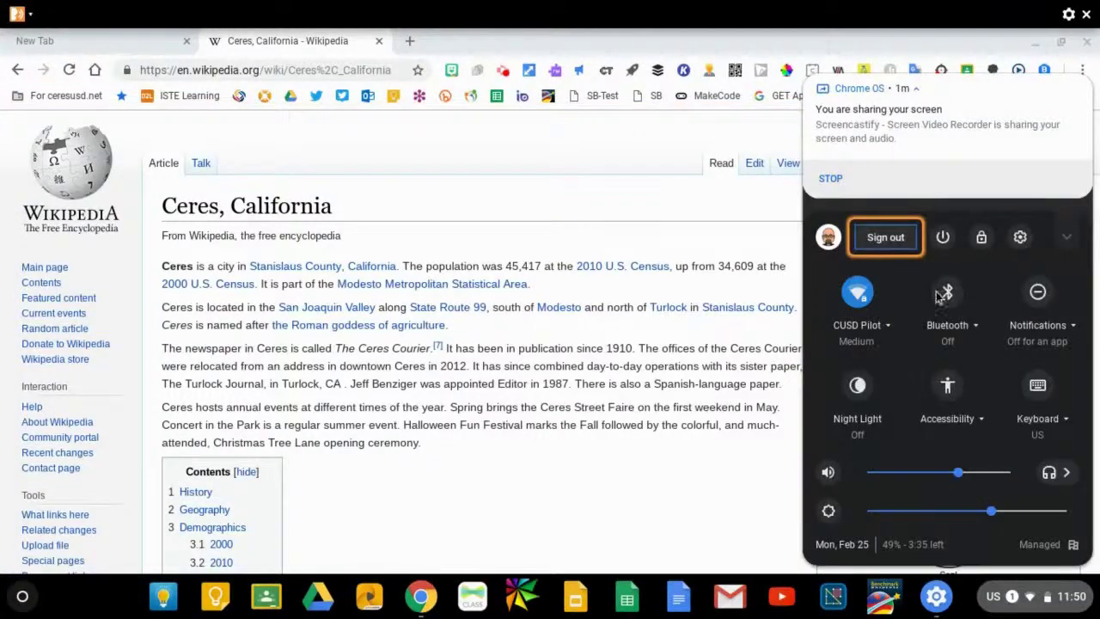
click(947, 385)
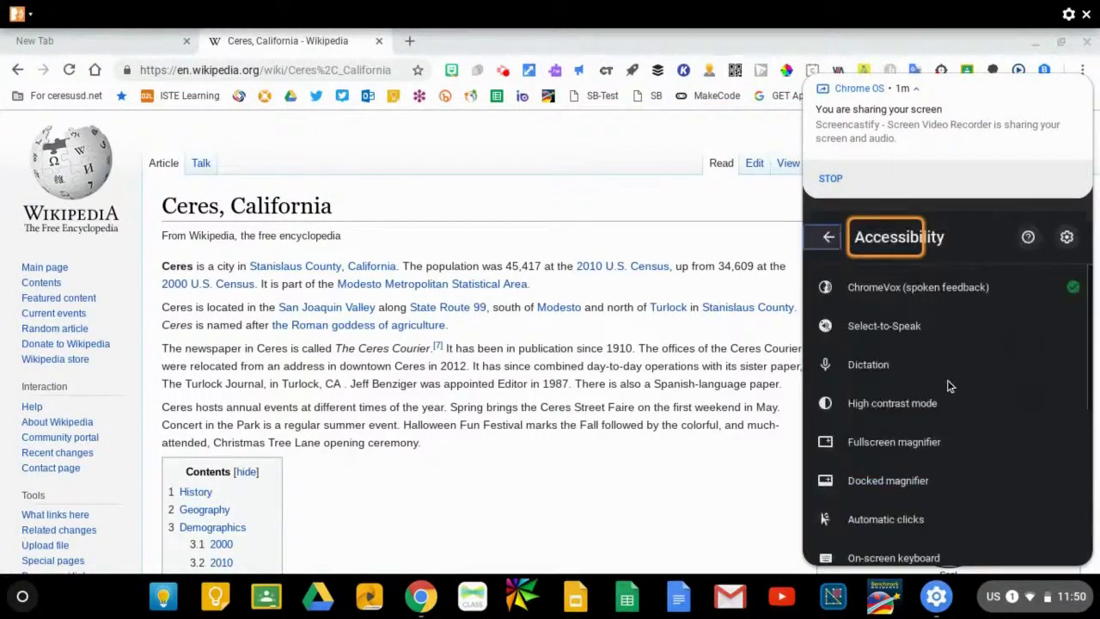
click(1032, 299)
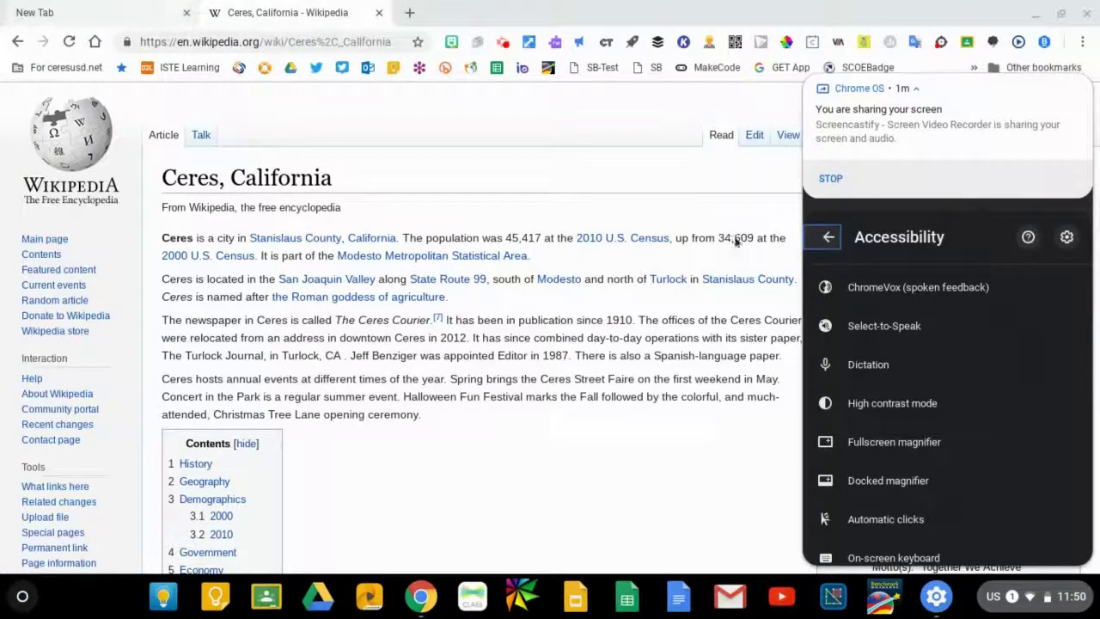
click(665, 340)
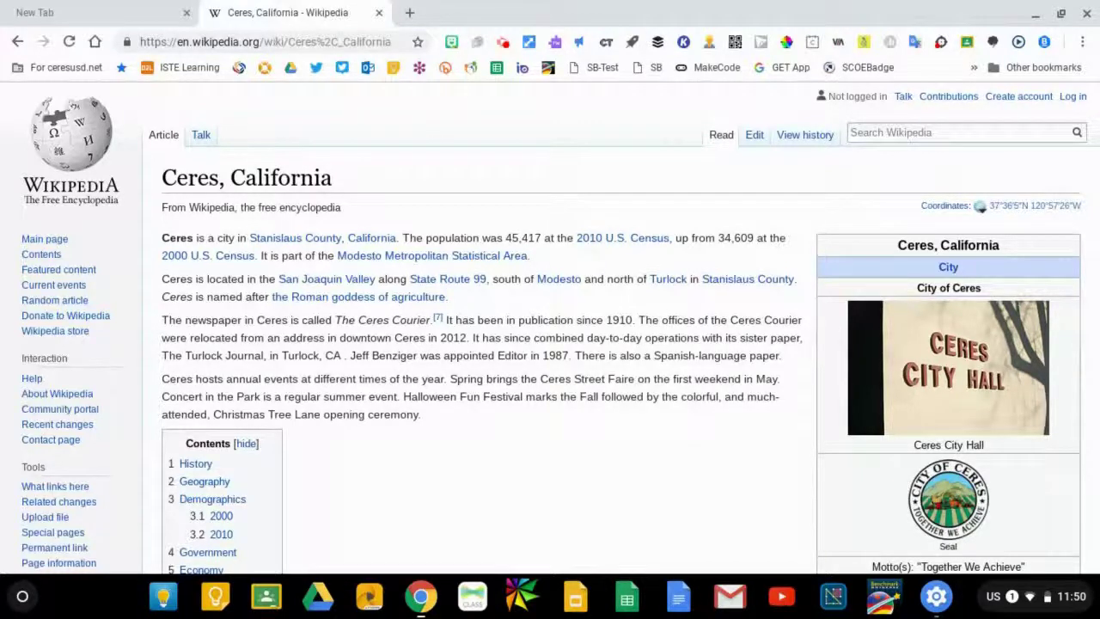
click(1028, 596)
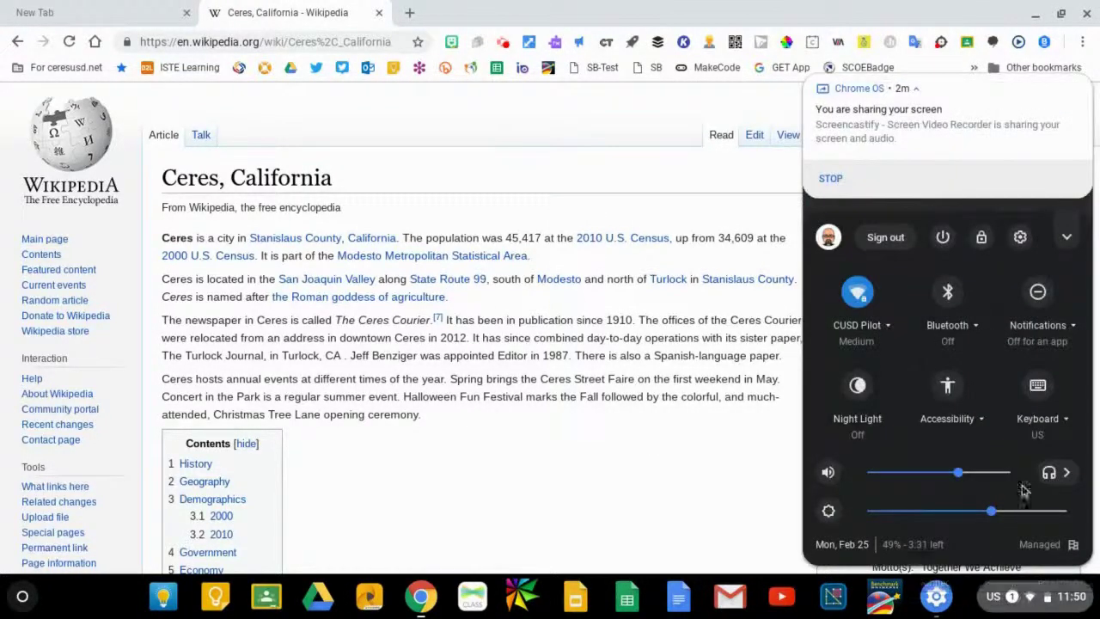
click(952, 387)
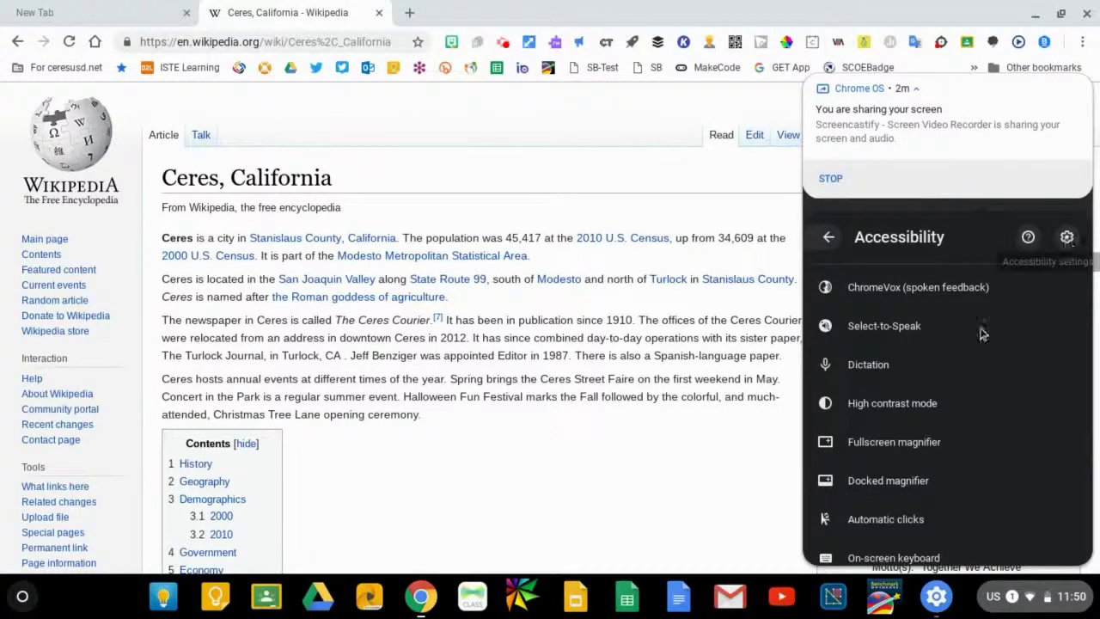
Open the full accessibility settings from the quick settings gear and search 'accessibility'
click(1069, 237)
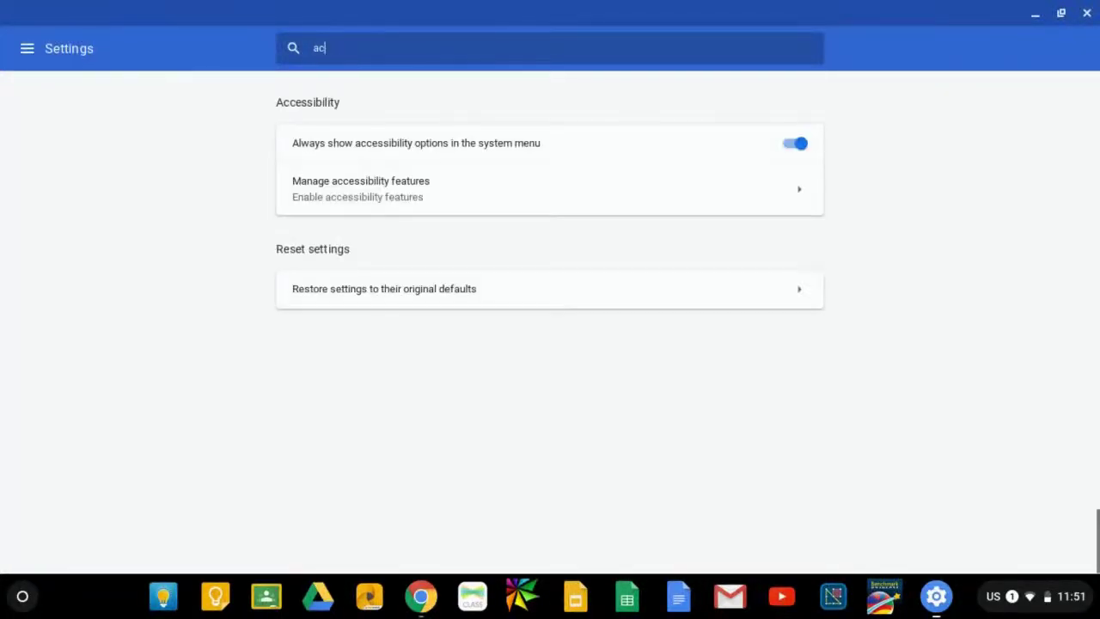
text(sibility)
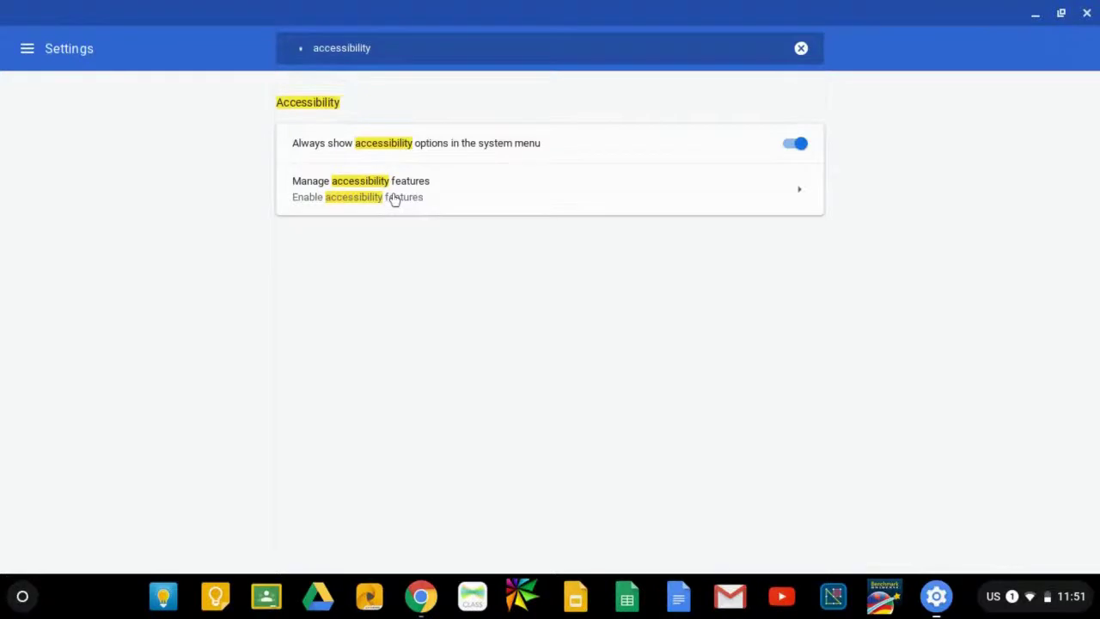
On Manage accessibility features, try the fullscreen magnifier, set its zoom to 4x, and leave it off
click(395, 199)
scroll(427, 252, down, 1)
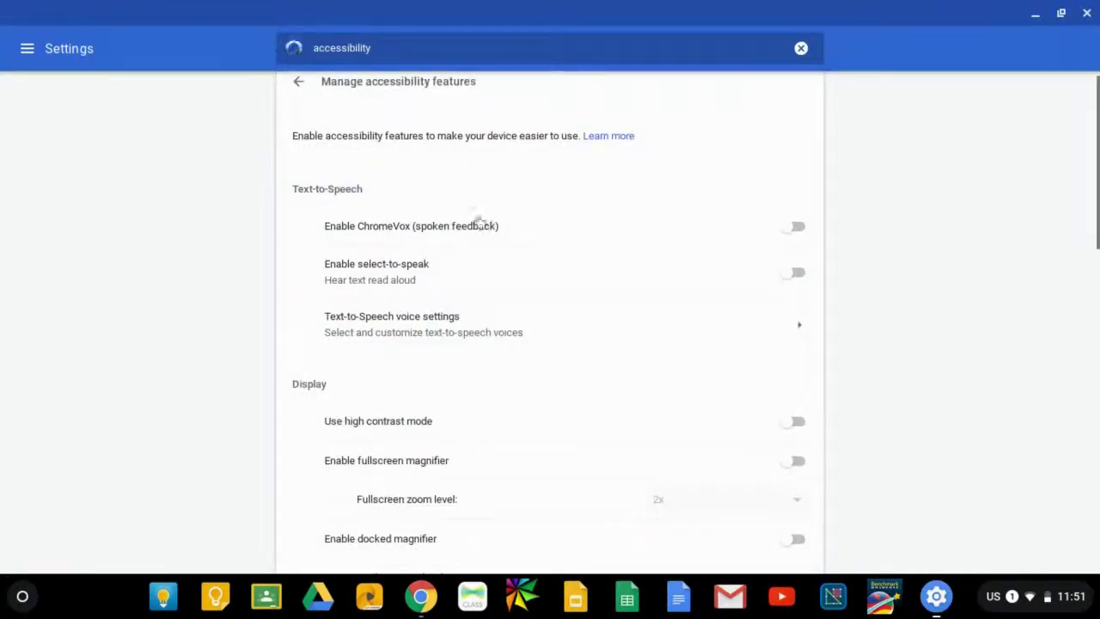
scroll(434, 381, down, 2)
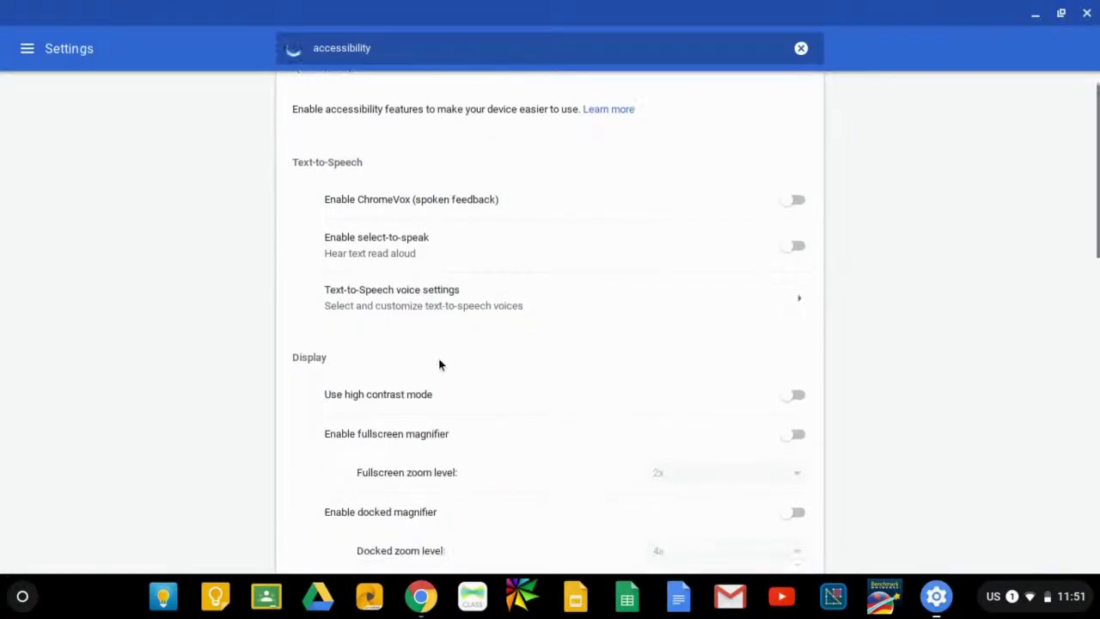
scroll(563, 348, down, 2)
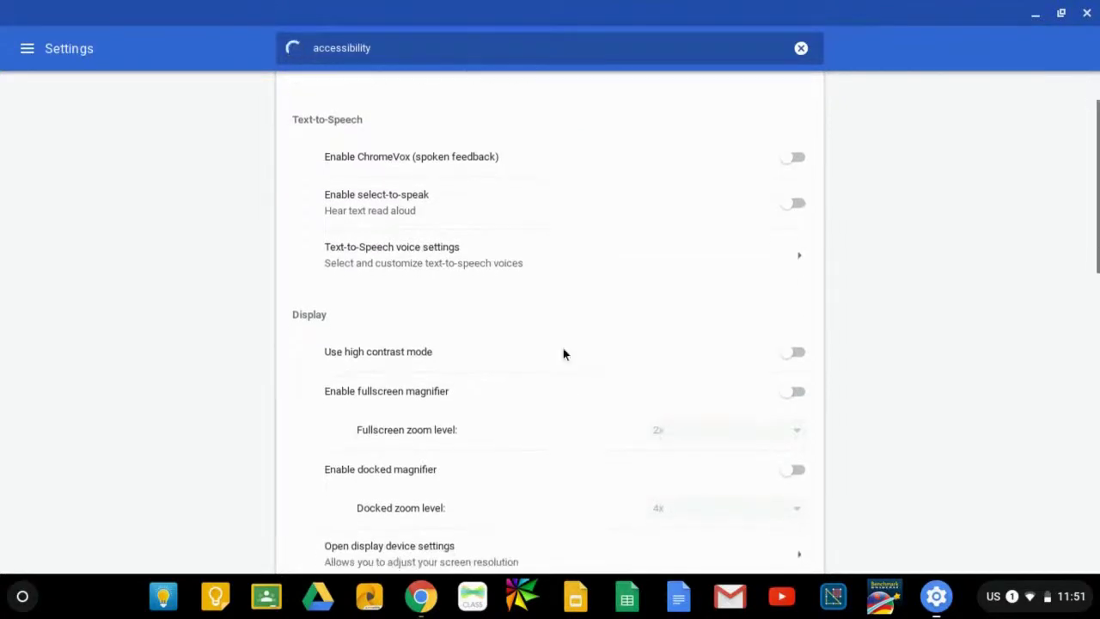
scroll(565, 344, down, 3)
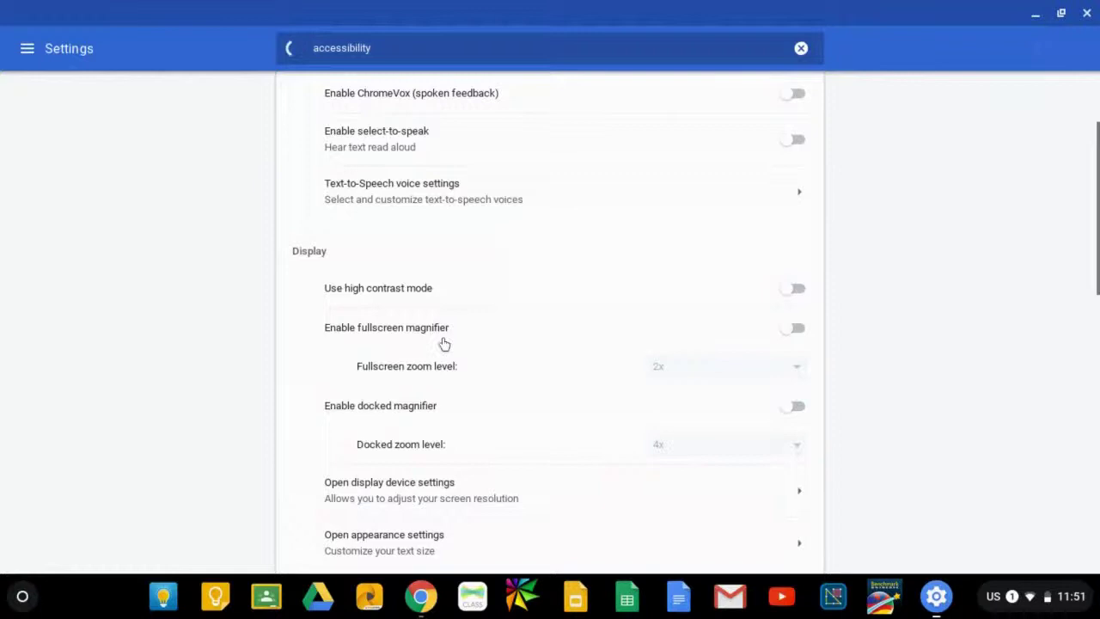
click(799, 331)
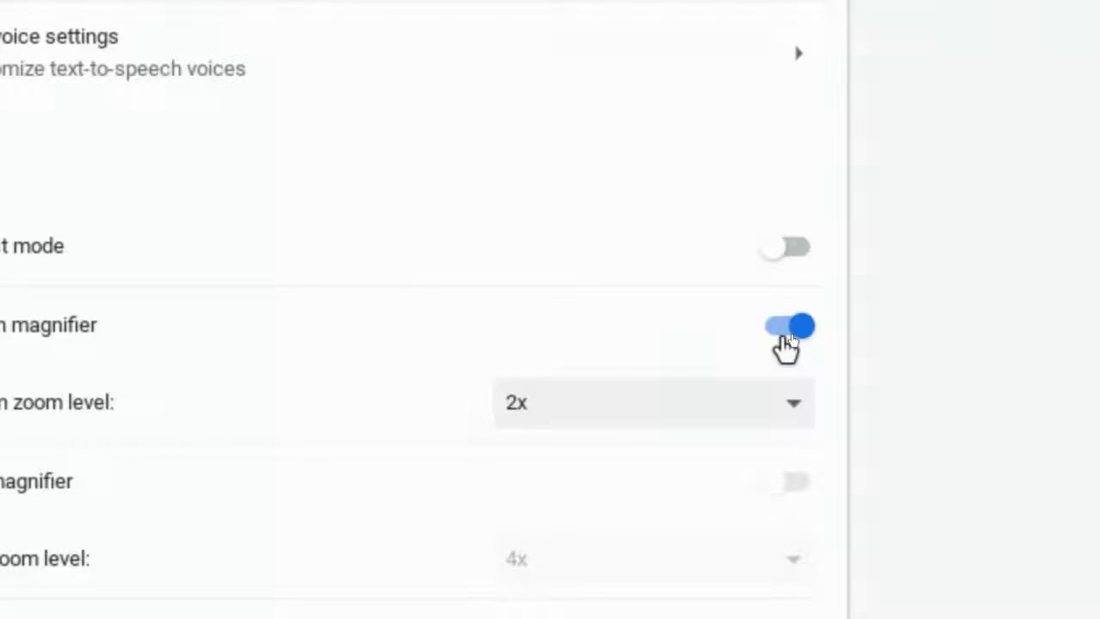
click(786, 337)
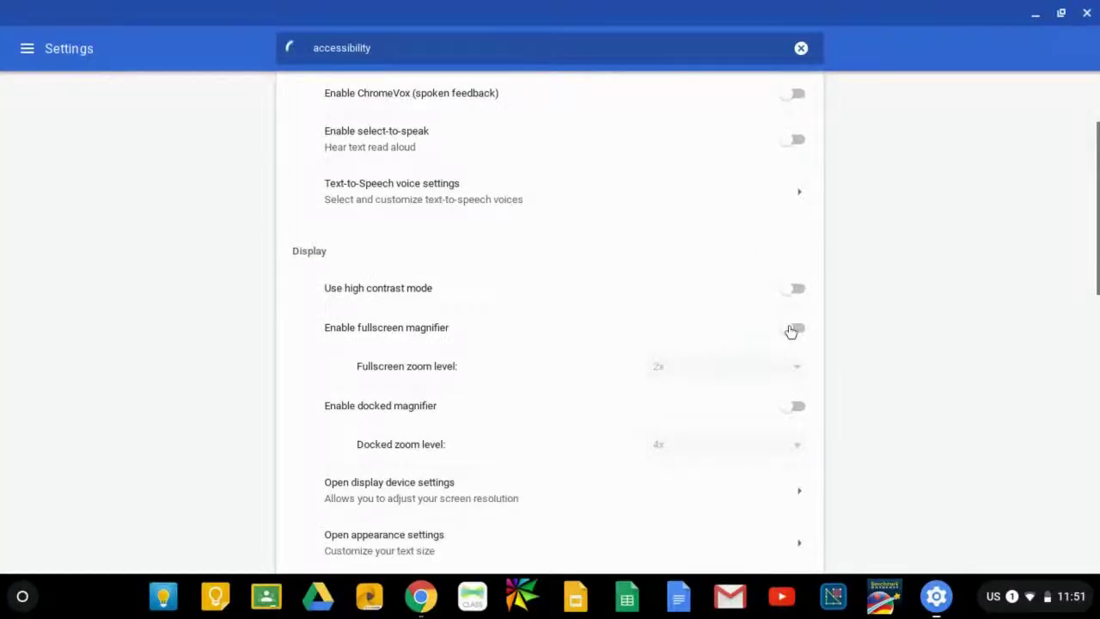
click(791, 331)
click(796, 368)
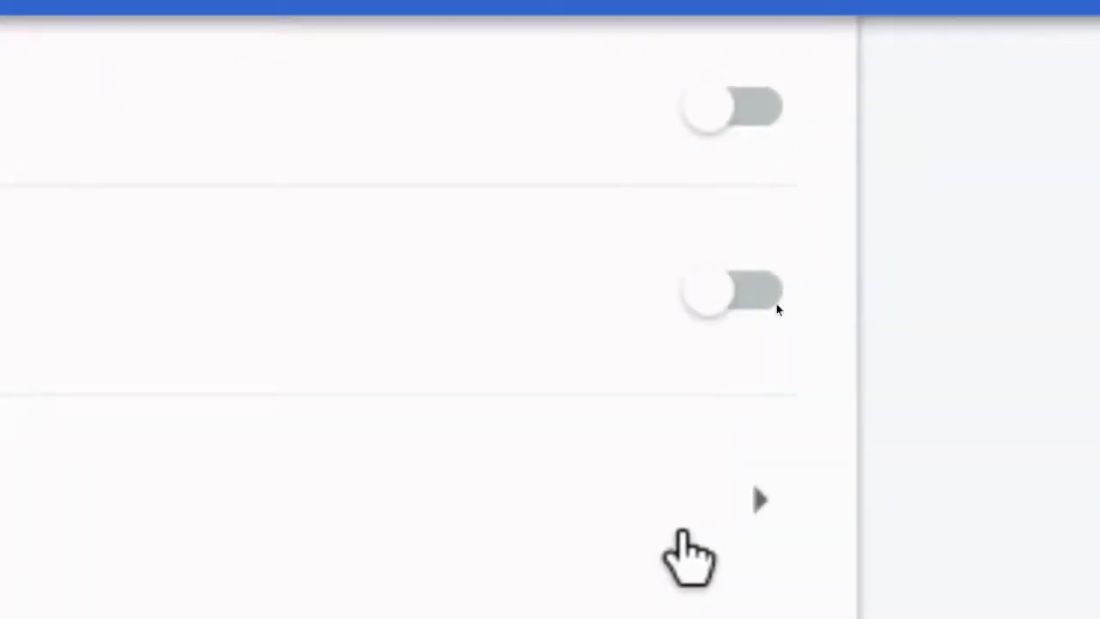
click(741, 464)
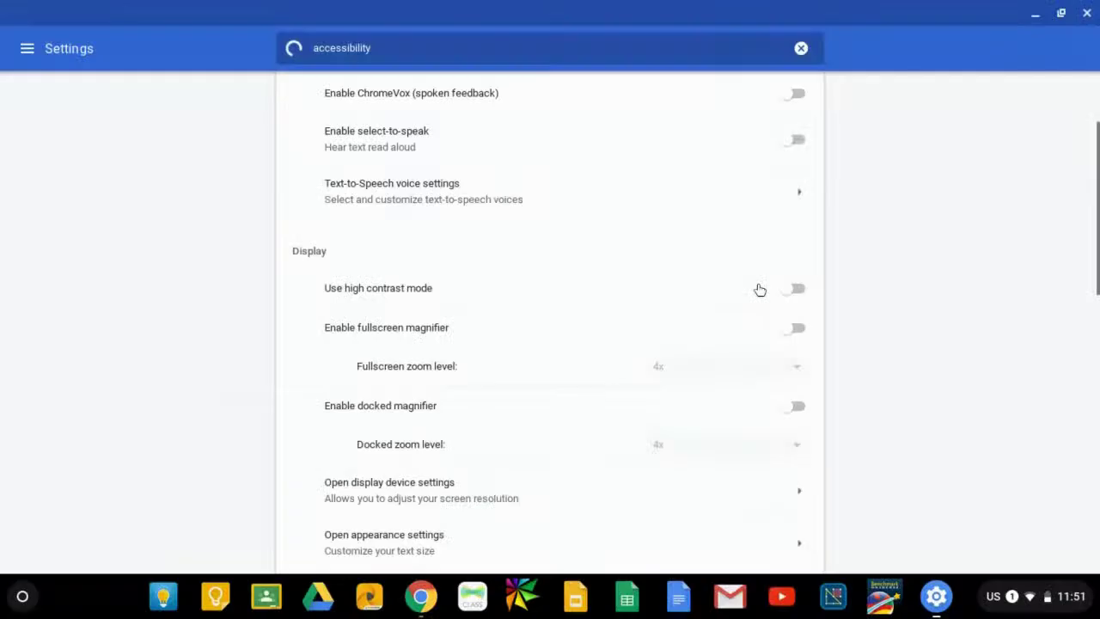
Turn on the docked magnifier, review its zoom levels keeping 4x, then turn it off
scroll(500, 390, down, 1)
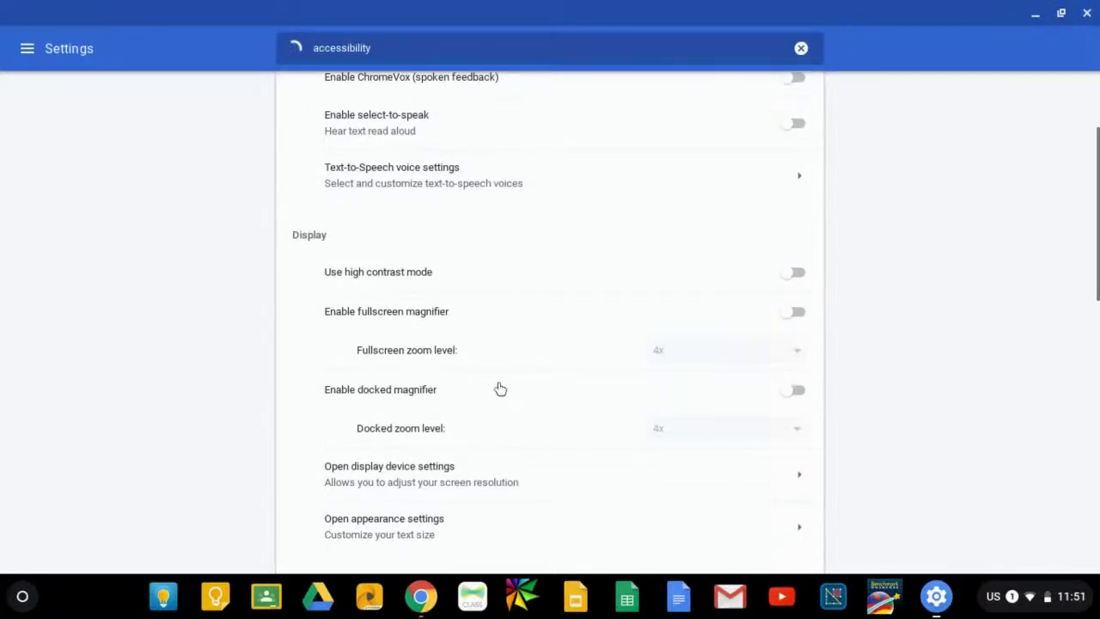
scroll(501, 390, down, 1)
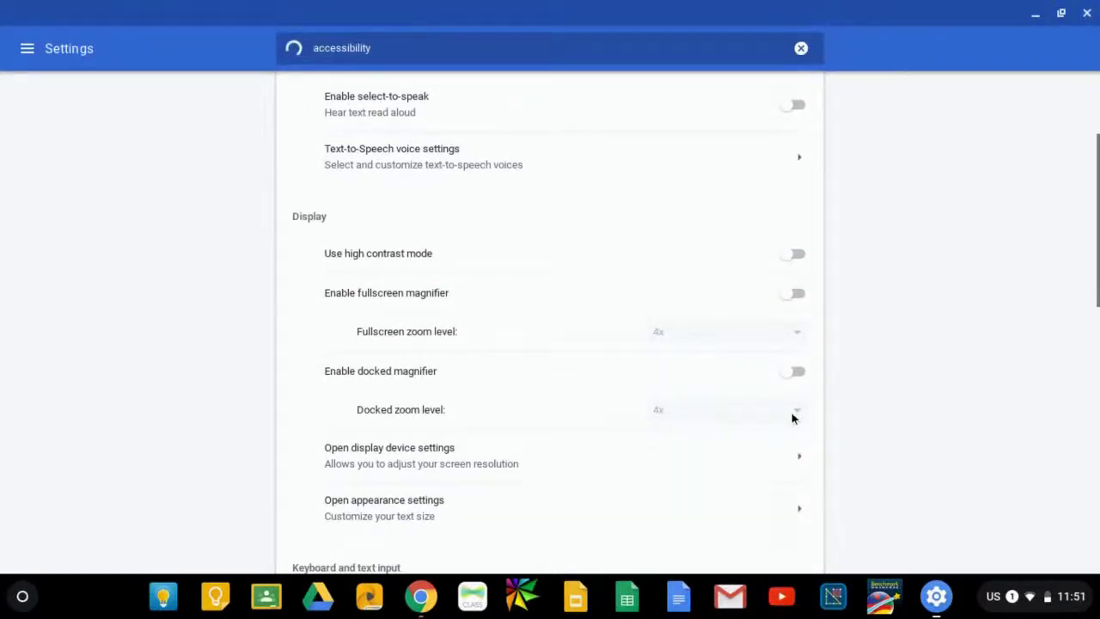
click(798, 370)
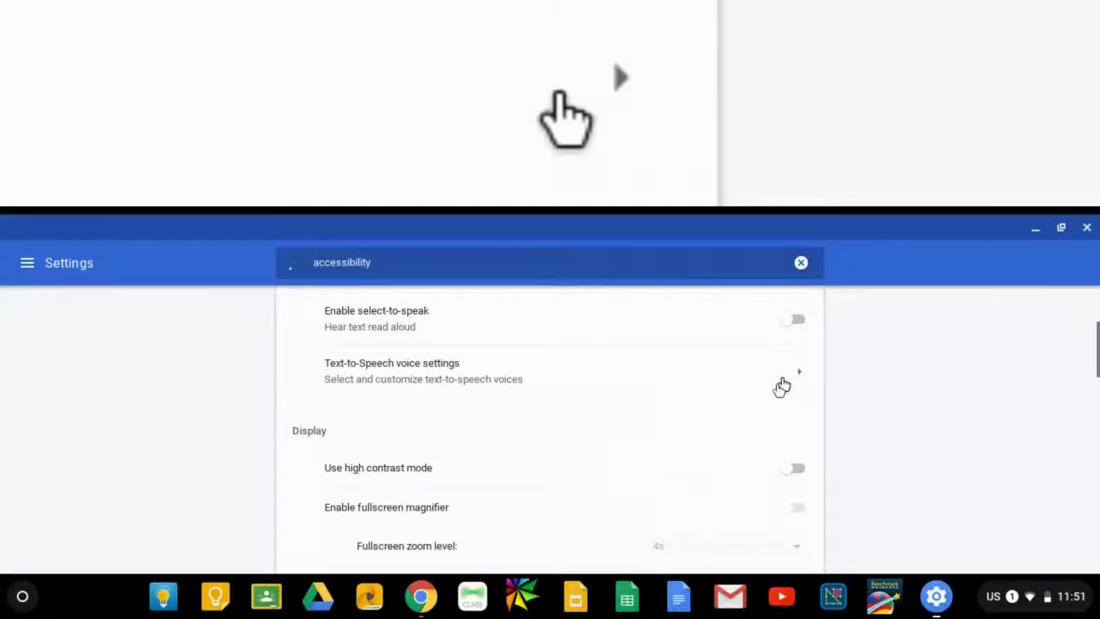
scroll(799, 525, down, 4)
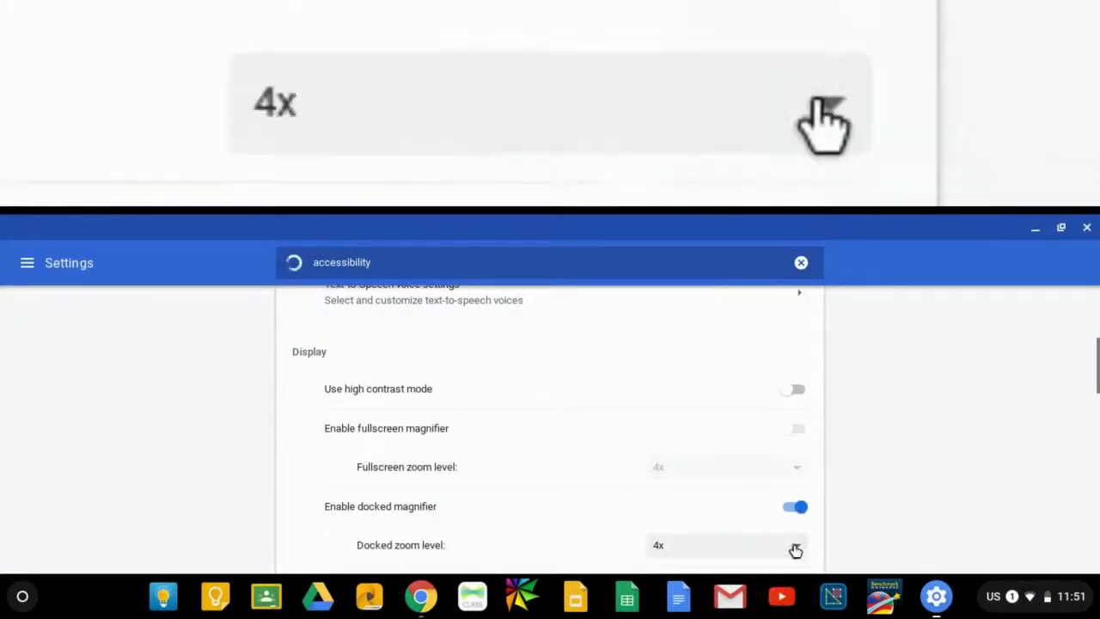
click(794, 545)
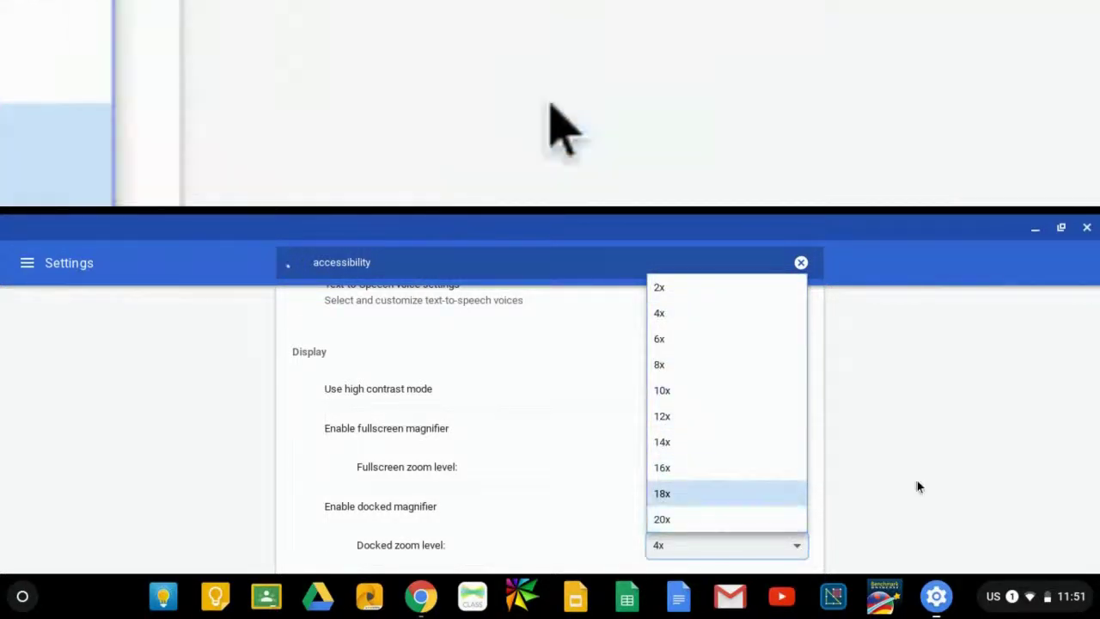
click(917, 483)
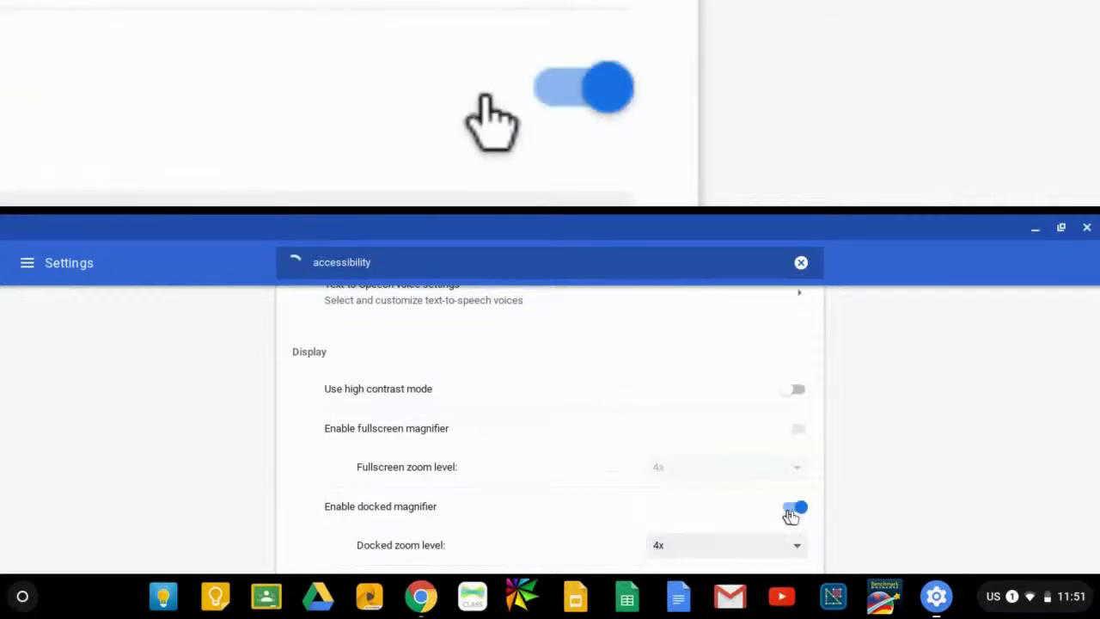
click(793, 511)
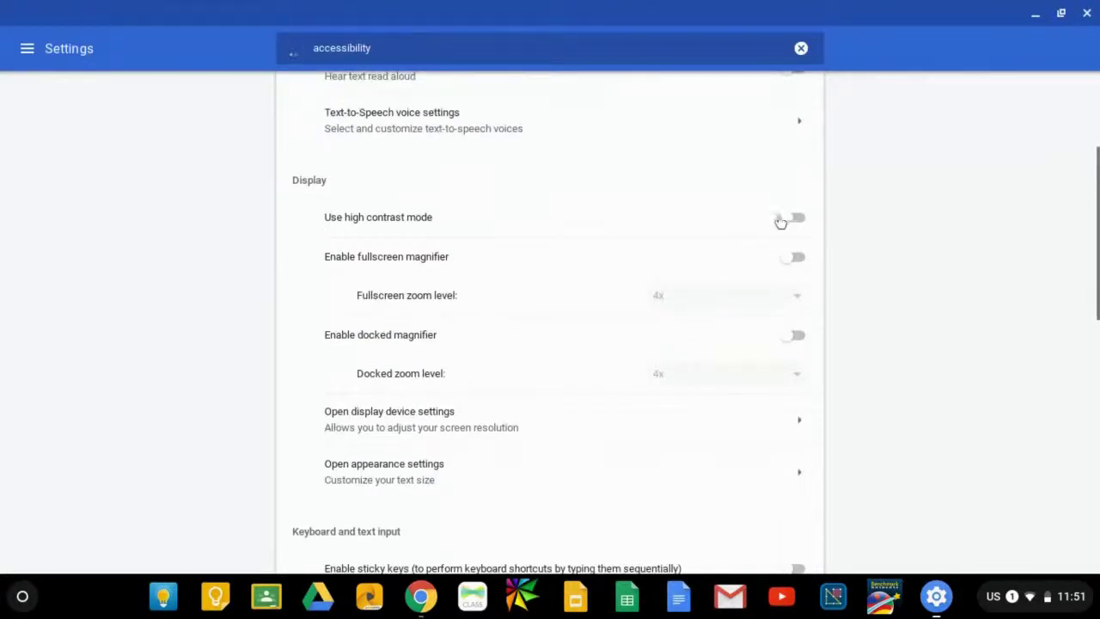
Switch high contrast mode on and back off in Settings
click(797, 220)
click(798, 229)
scroll(552, 353, down, 2)
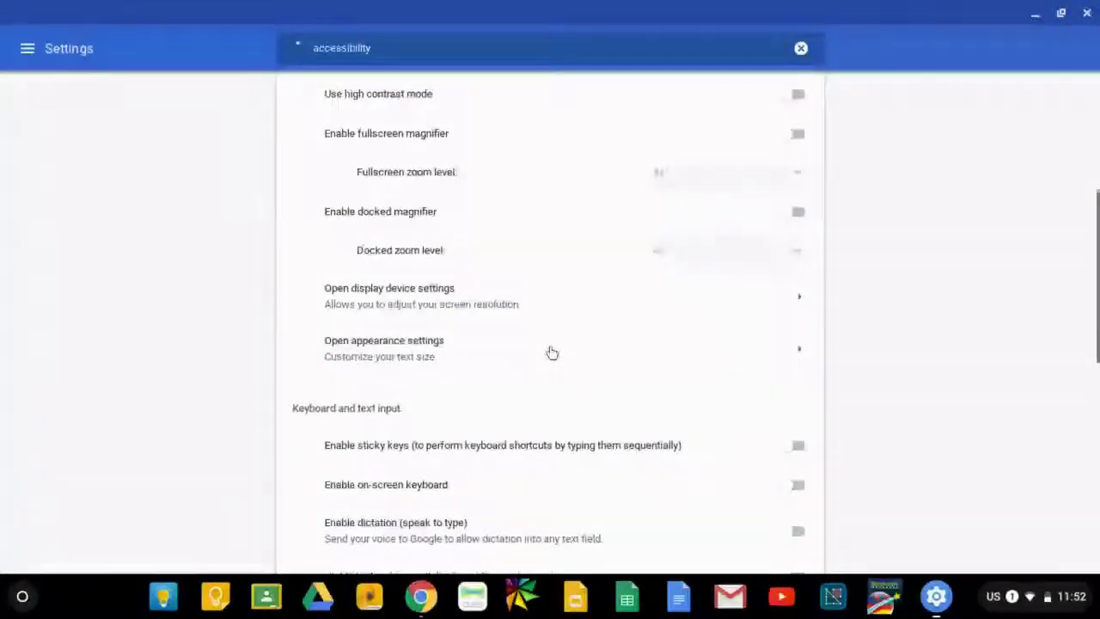
scroll(380, 331, up, 5)
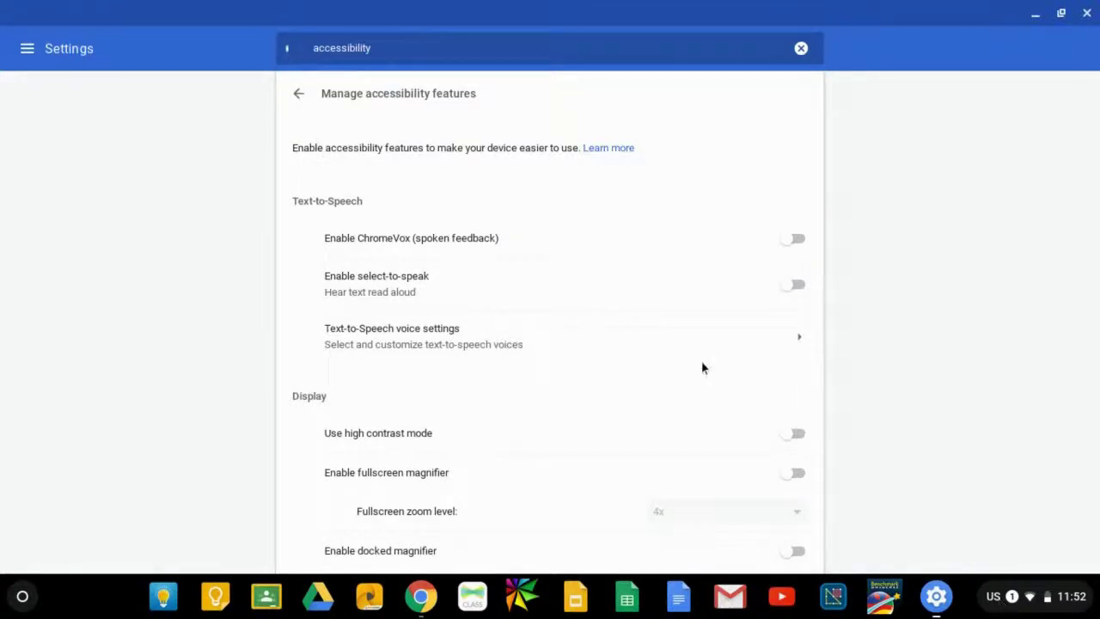
Bring Chrome forward and search 'google accessibility blog' in a new tab
click(430, 602)
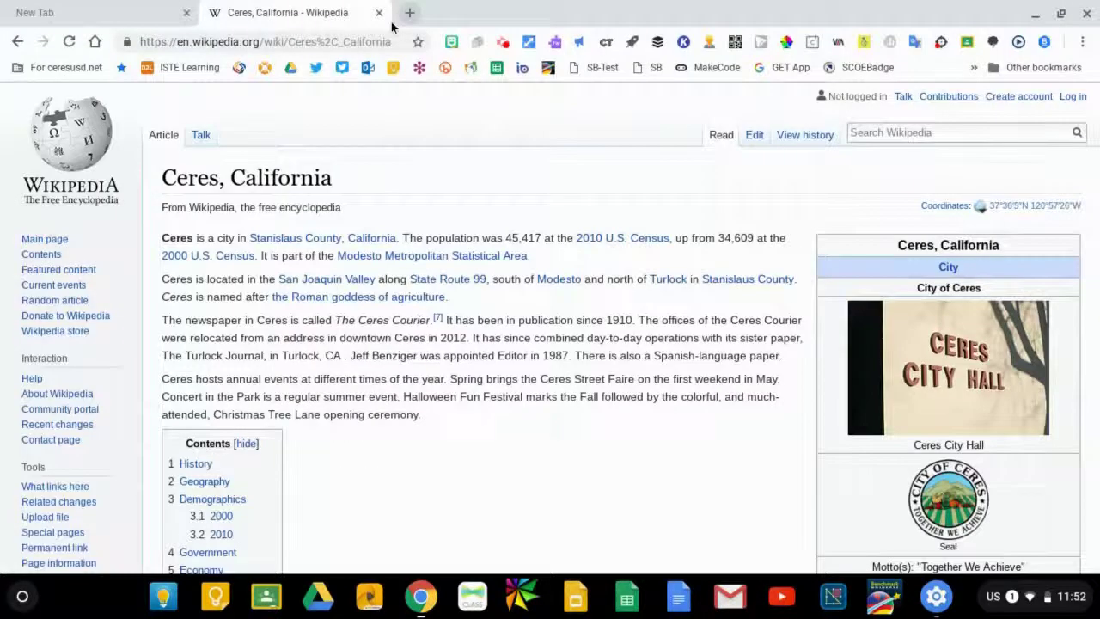
click(409, 13)
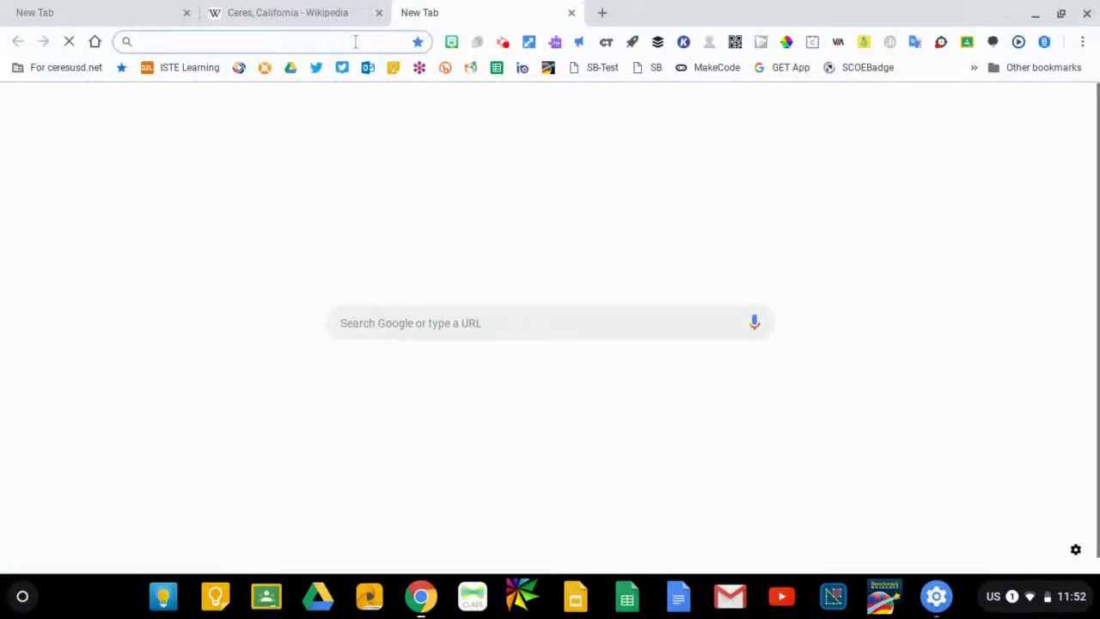
text(google acc)
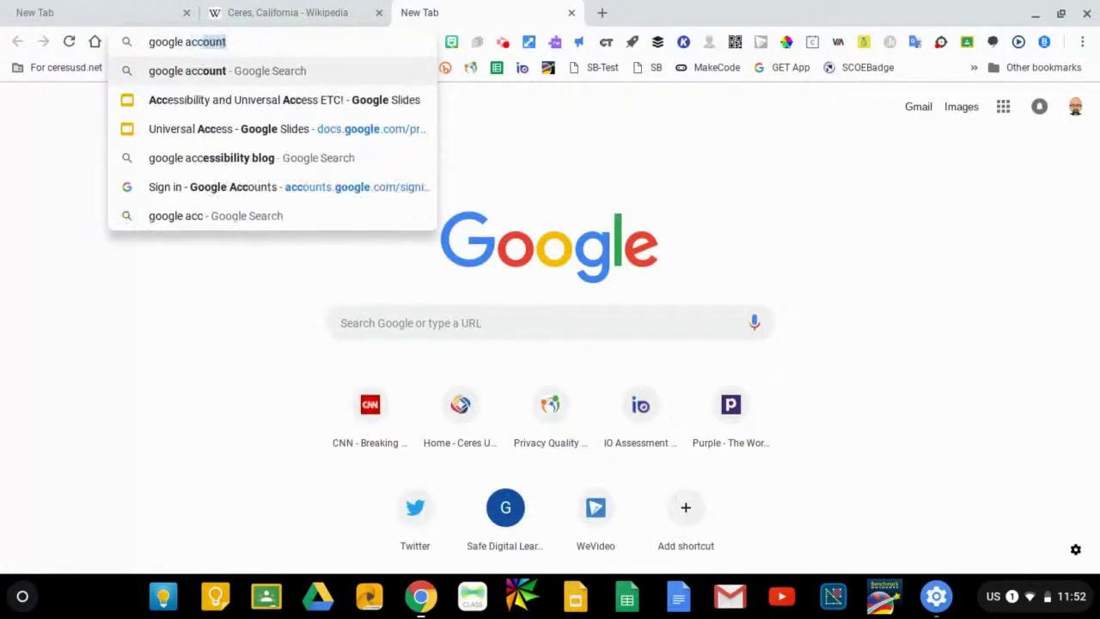
text(essibility blog)
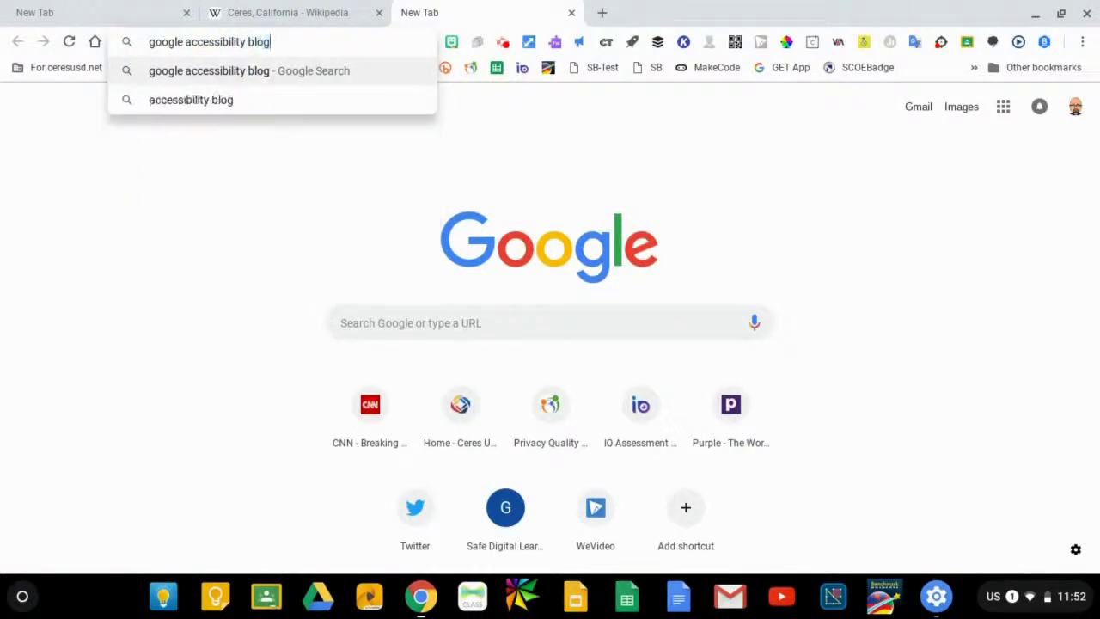
key(Return)
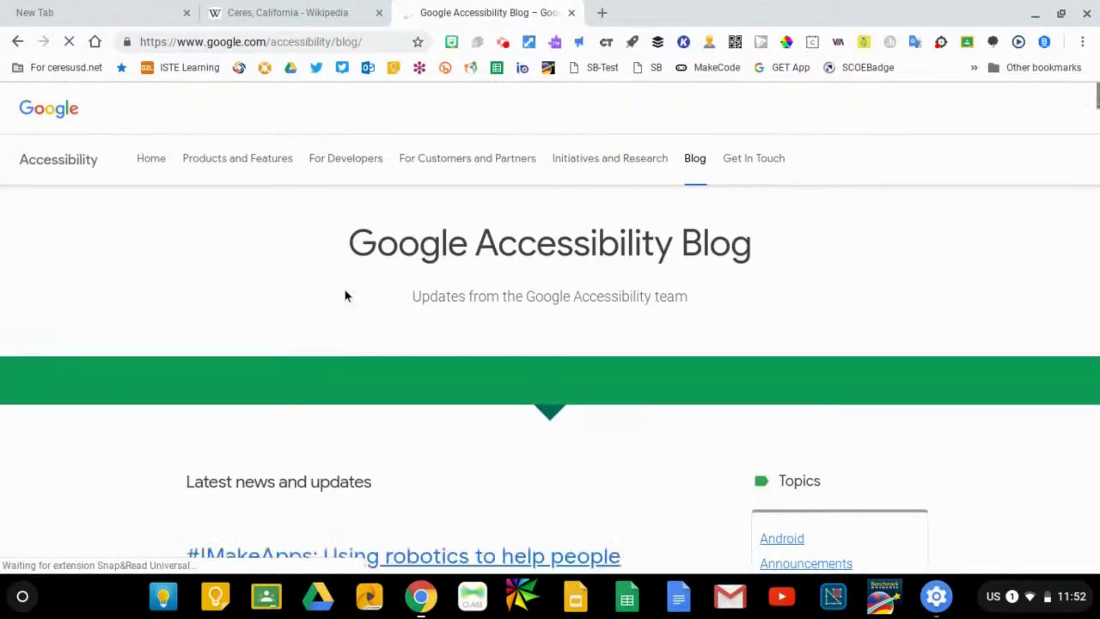
Skim the latest Google Accessibility Blog posts, then go back to the Products and Features page
scroll(349, 290, down, 3)
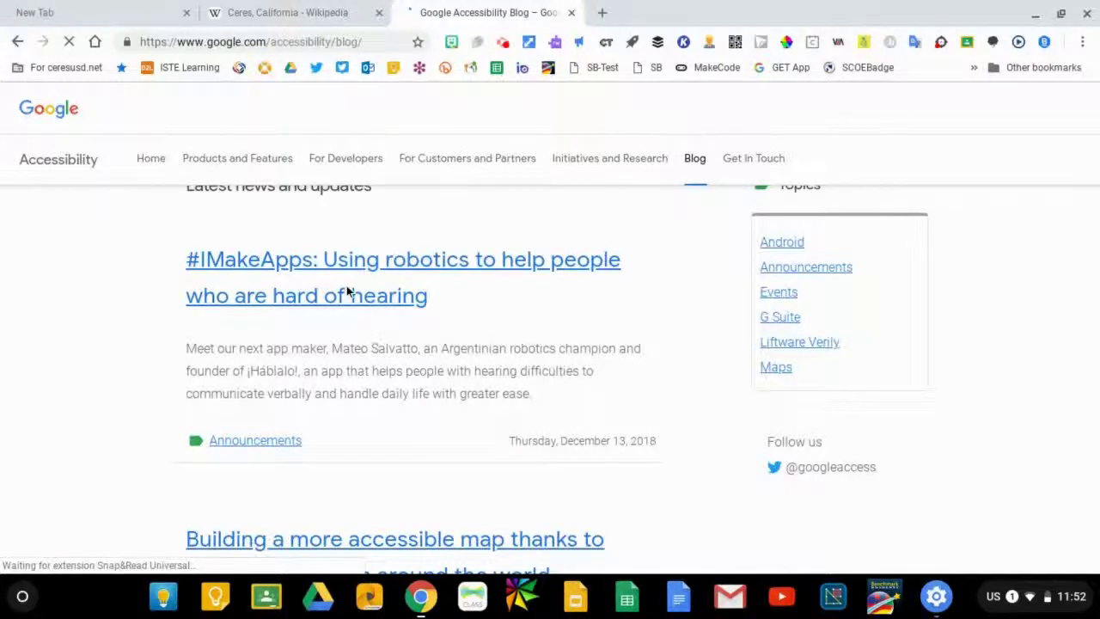
key(alt+Left)
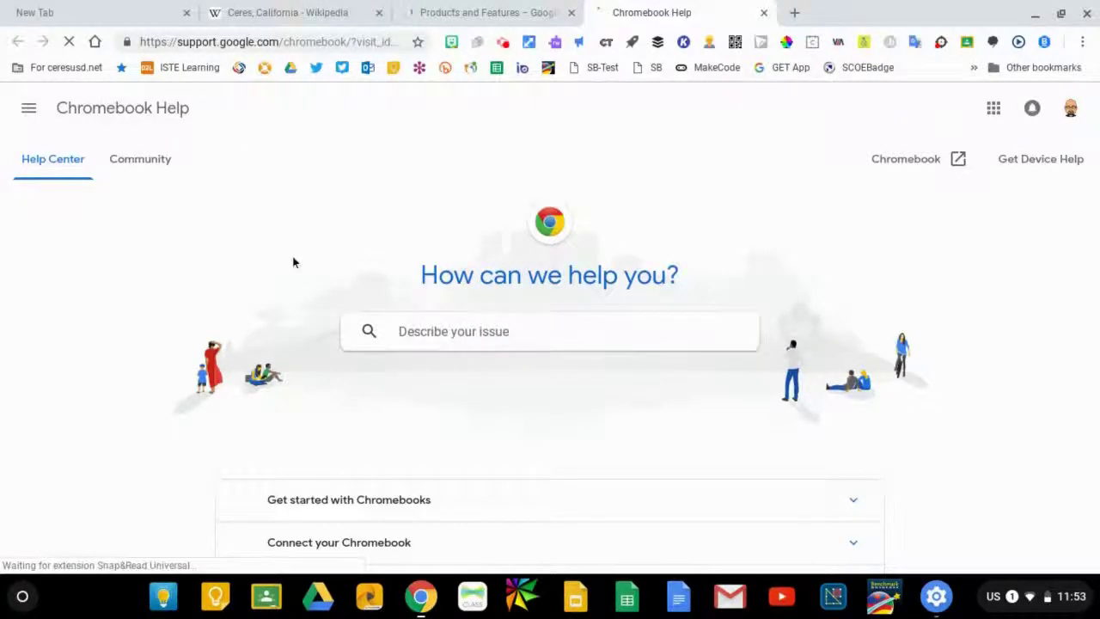
Scroll Chromebook Help down to the Accessibility topics, from 'Turn on Chromebook accessibility features' to 'Hear text read aloud'
scroll(293, 256, down, 2)
scroll(292, 256, down, 1)
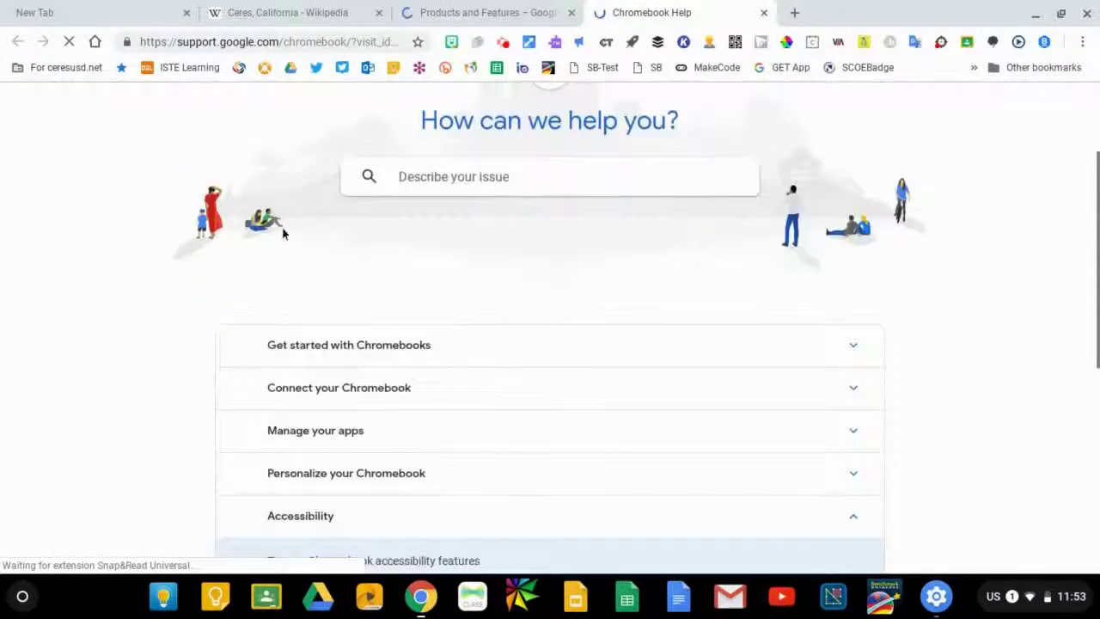
scroll(359, 369, down, 2)
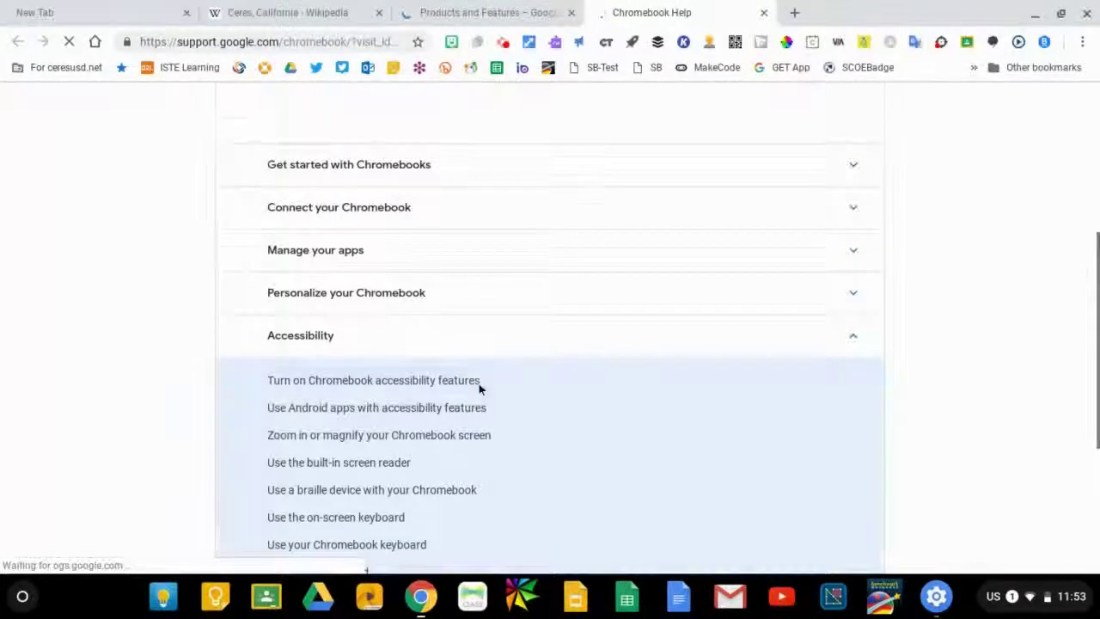
scroll(479, 383, down, 1)
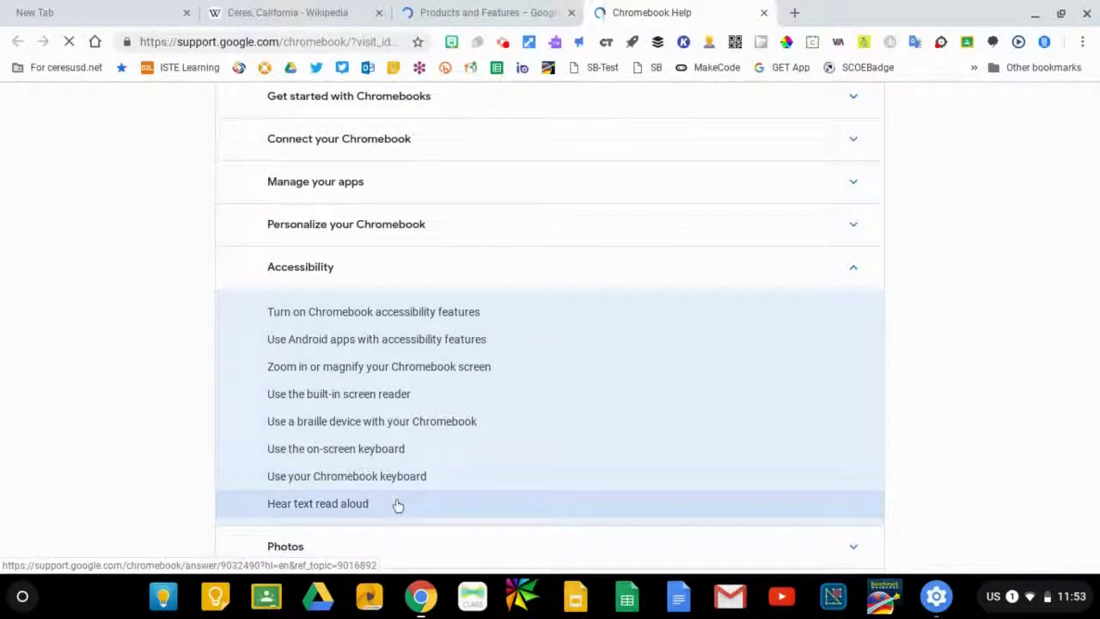